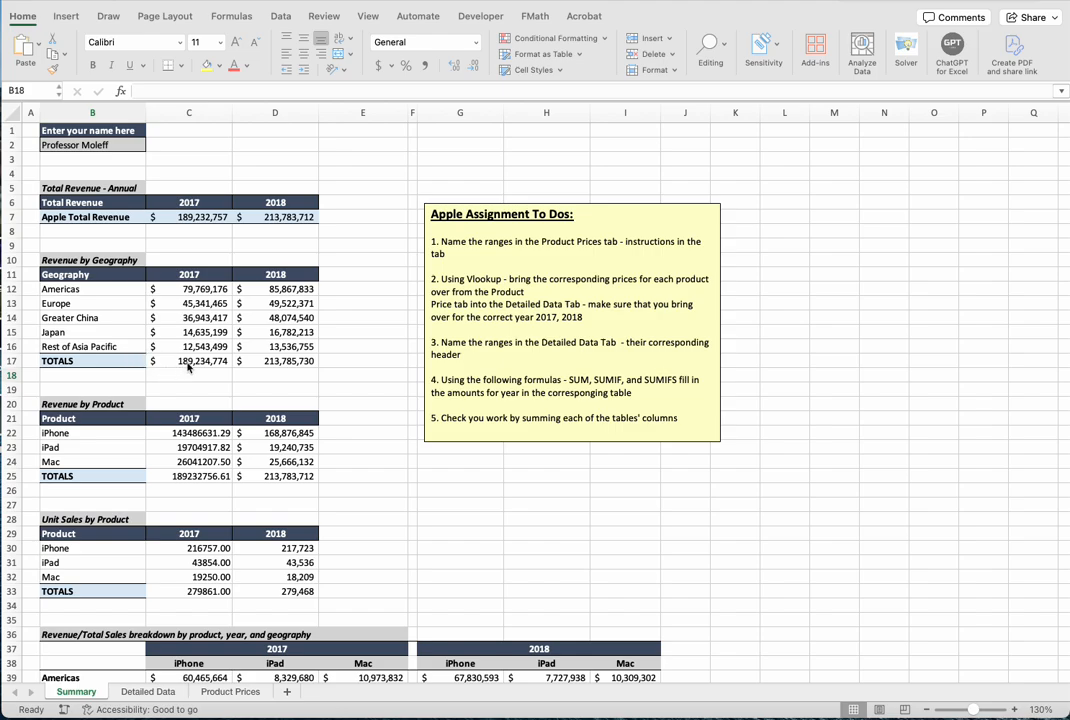
Step: Copy the formatting of the Revenue by Geography TOTALS label to C17:D17 and remove the bold from those totals
click(85, 360)
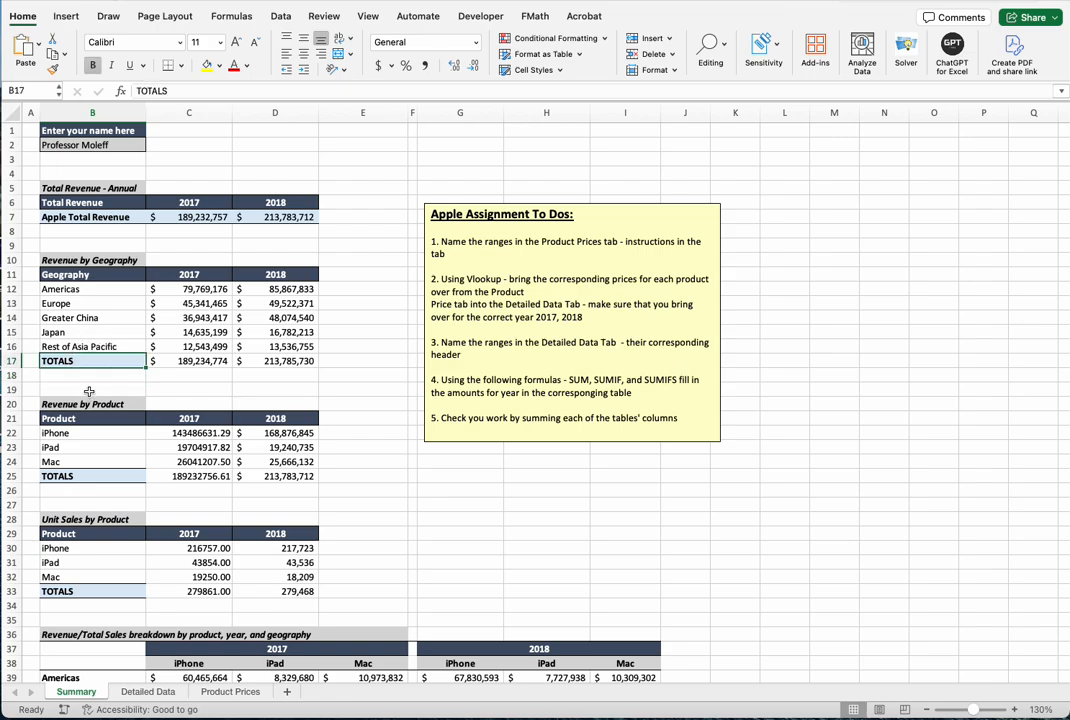
click(55, 70)
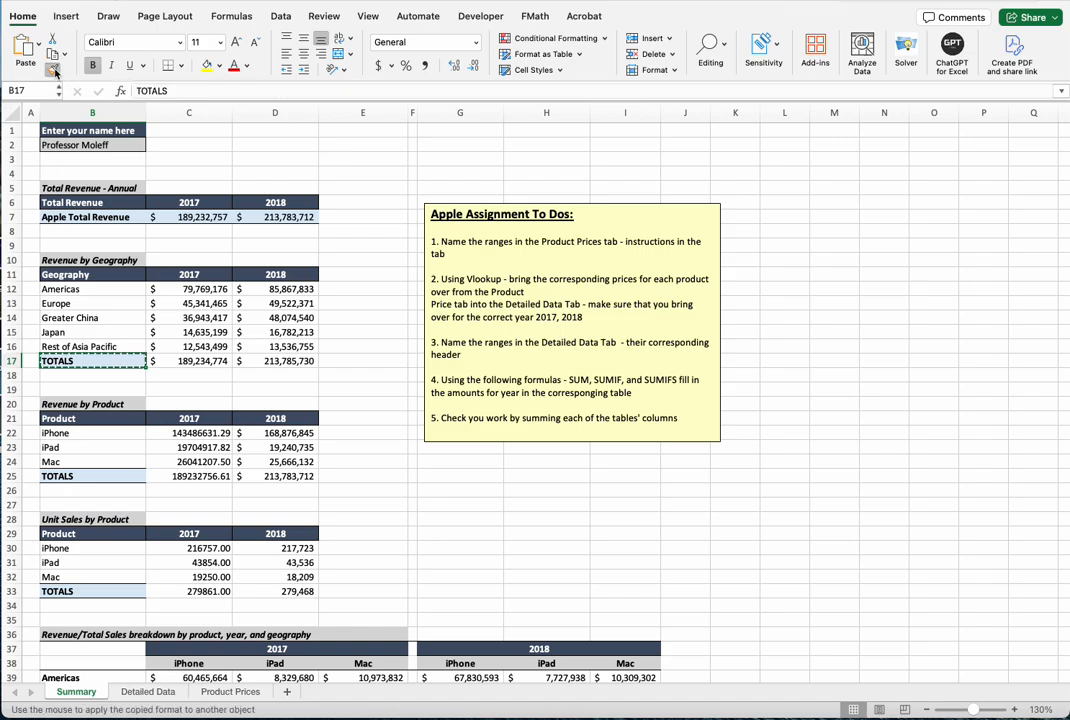
click(183, 362)
drag(183, 362, 287, 360)
click(217, 390)
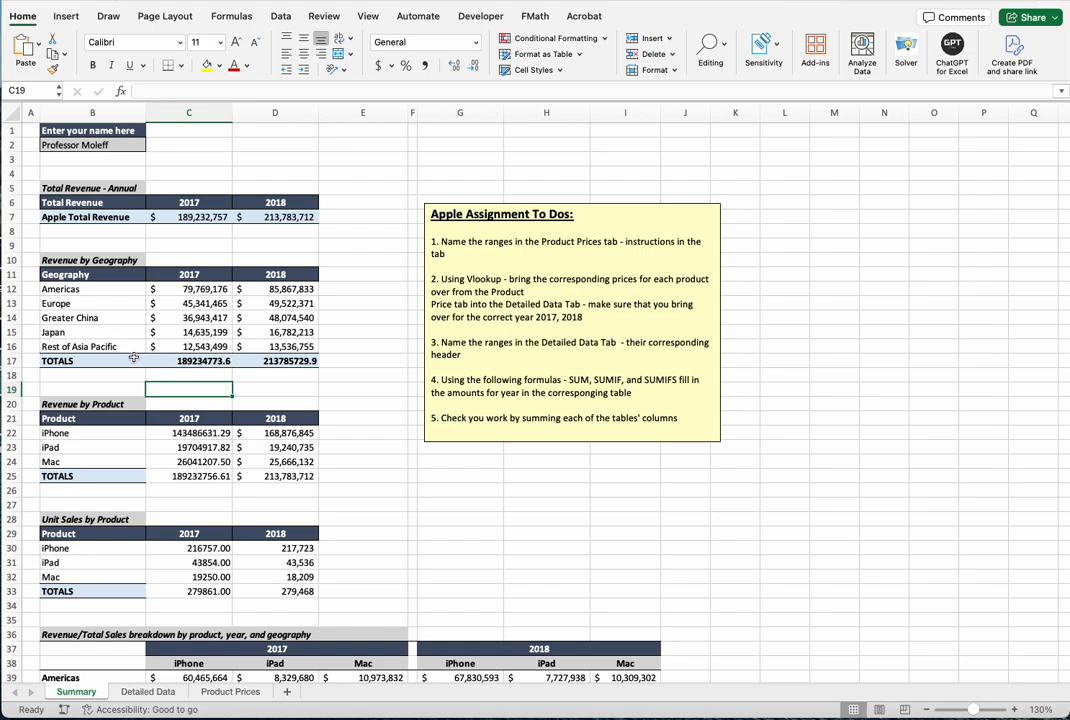
drag(190, 362, 266, 359)
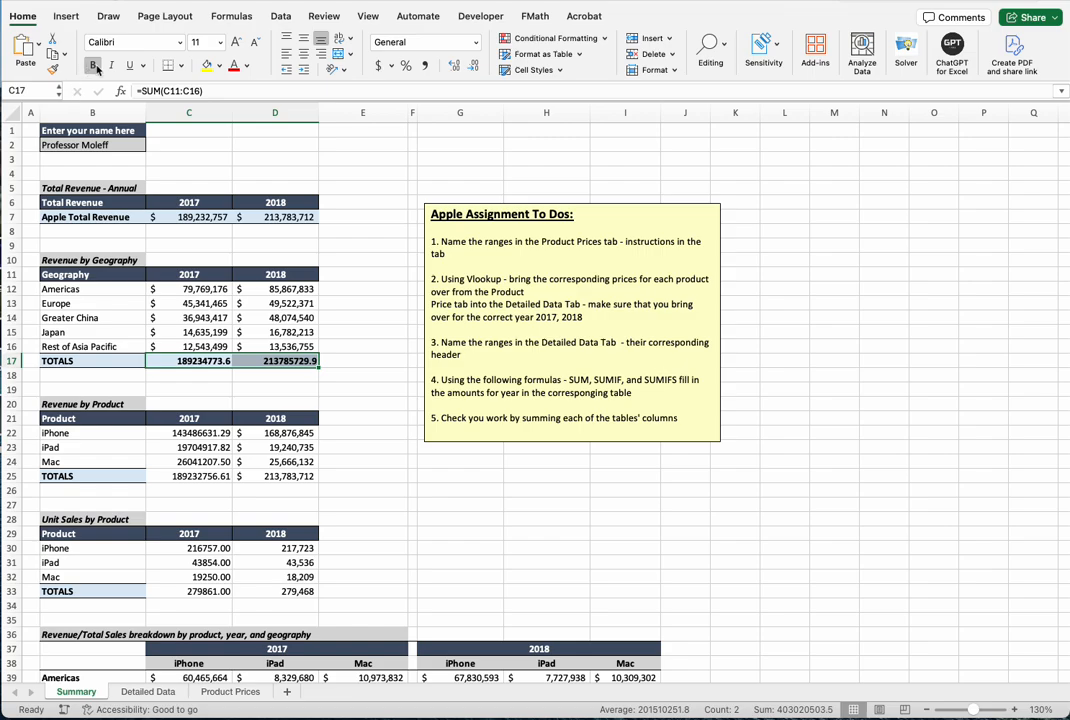
click(240, 389)
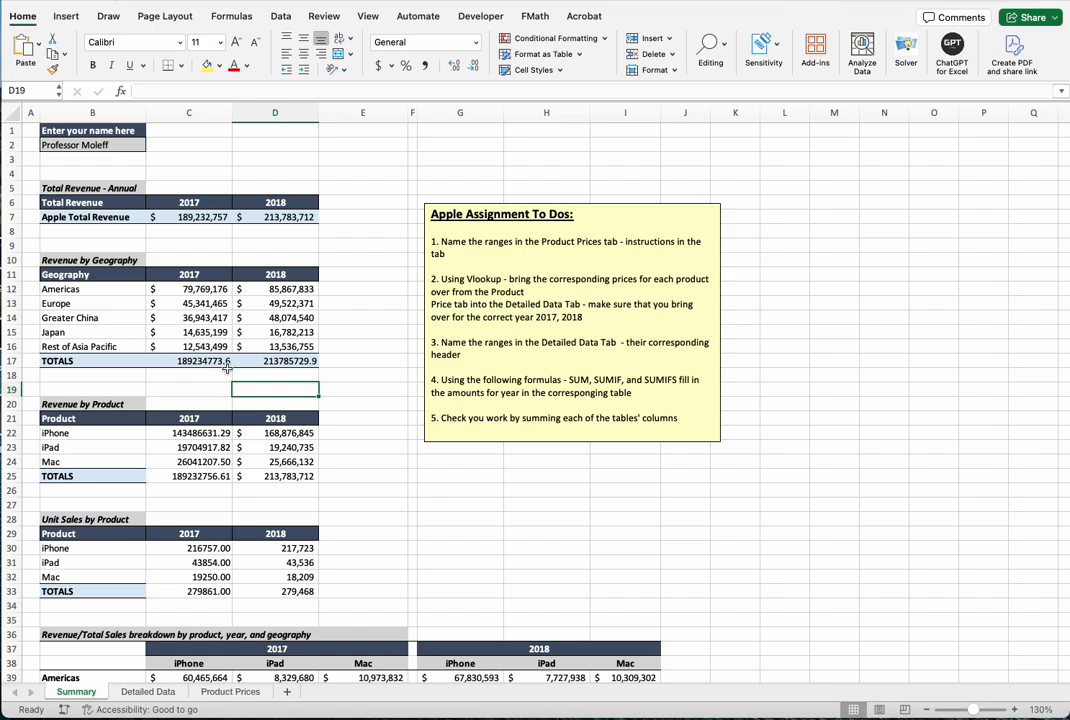
Step: Format the 2017 Revenue by Geography total in C17 as Accounting with no decimal places
click(193, 362)
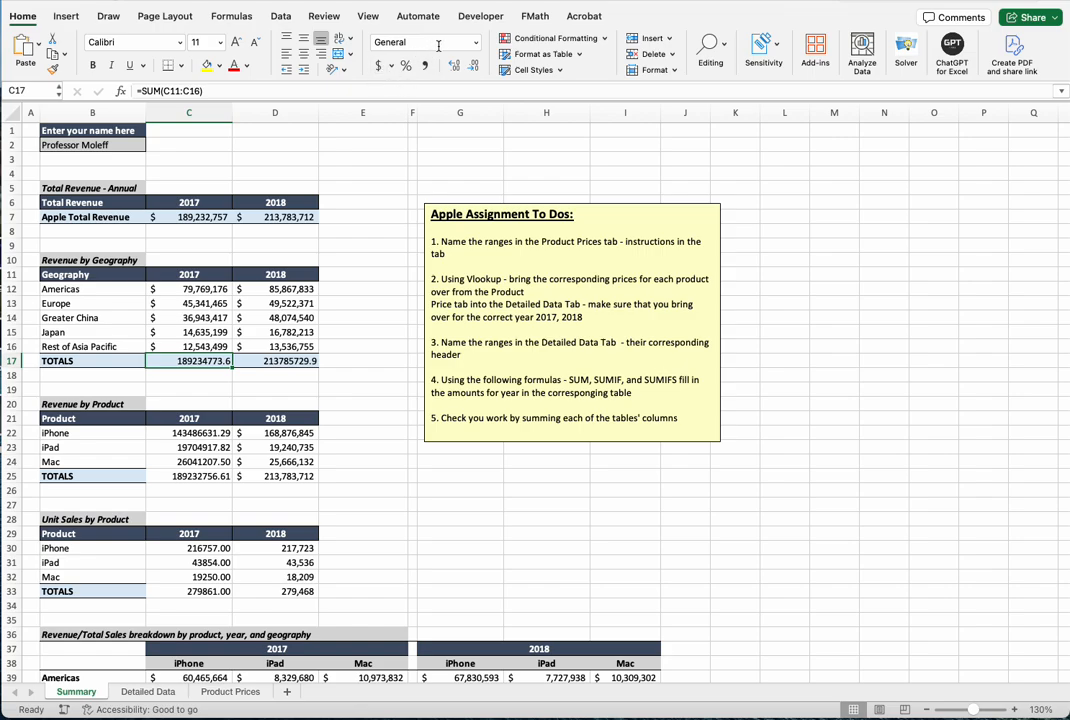
click(476, 44)
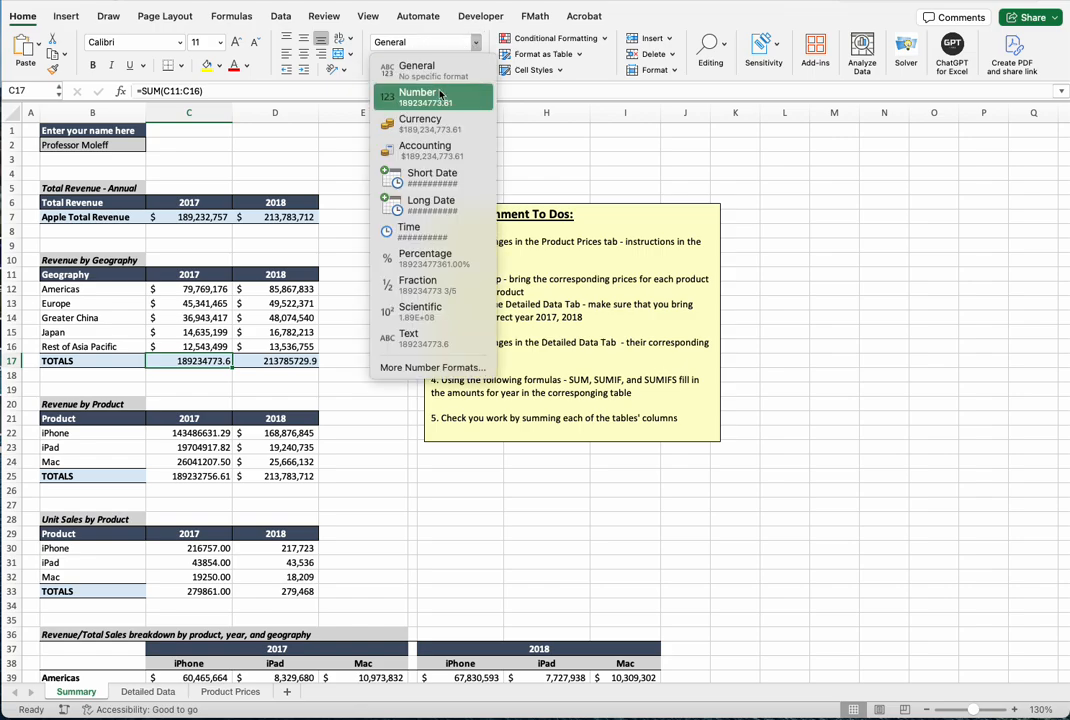
click(427, 155)
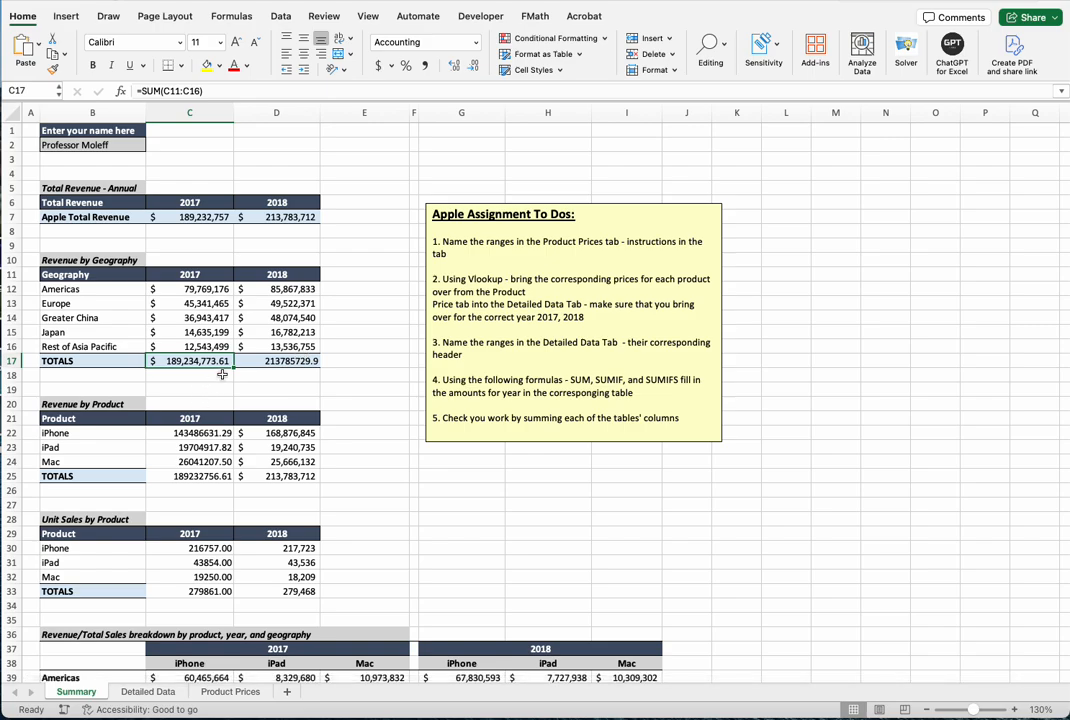
click(476, 66)
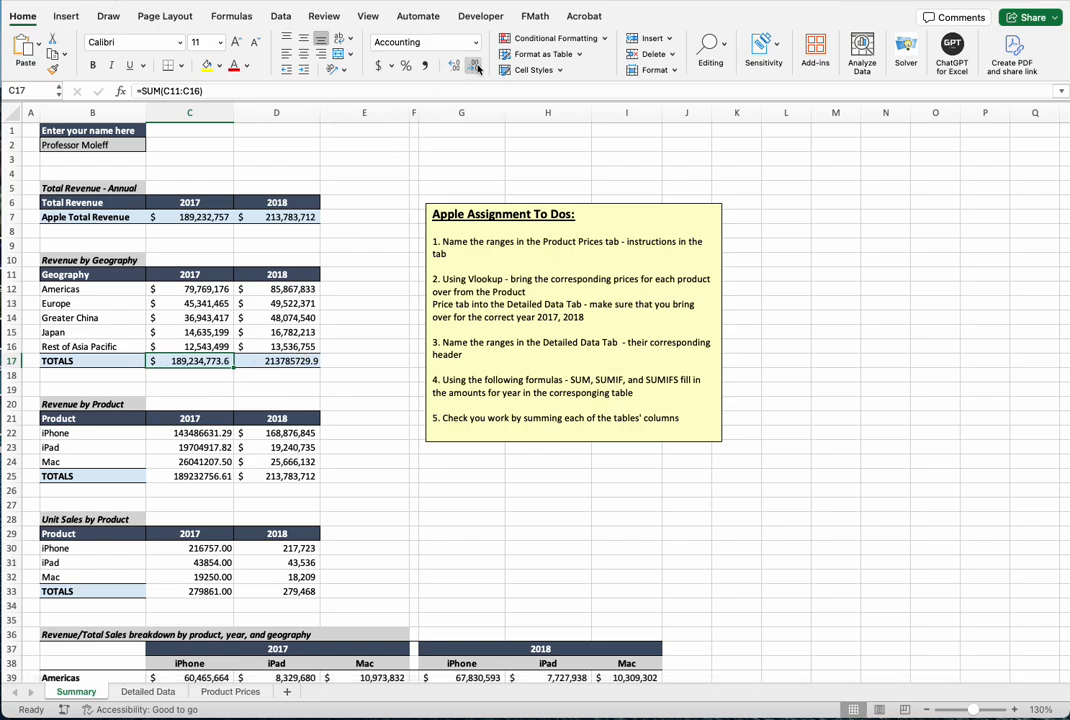
click(476, 66)
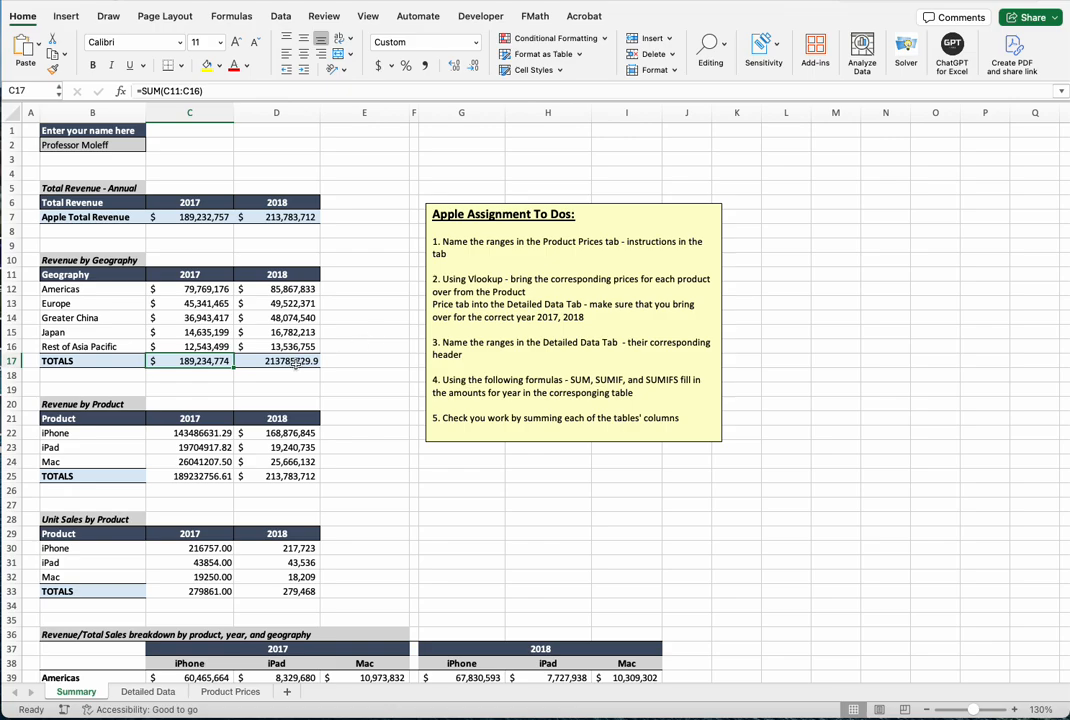
Step: Format the 2018 Revenue by Geography total in D17 as Accounting with no decimal places
key(Right)
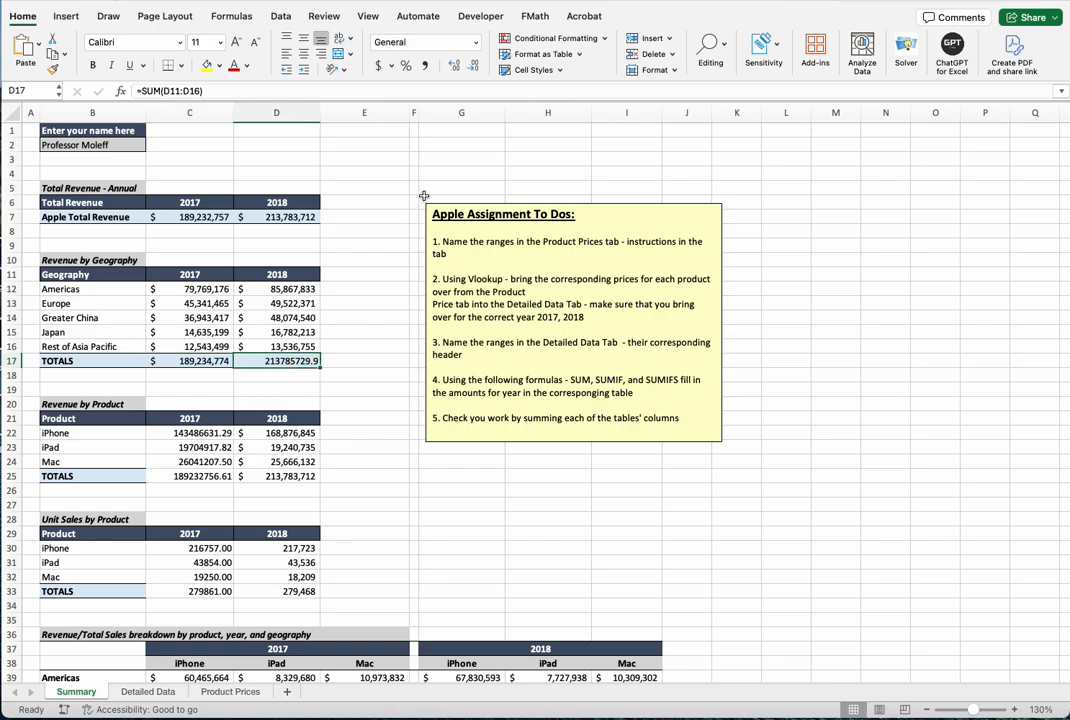
click(476, 43)
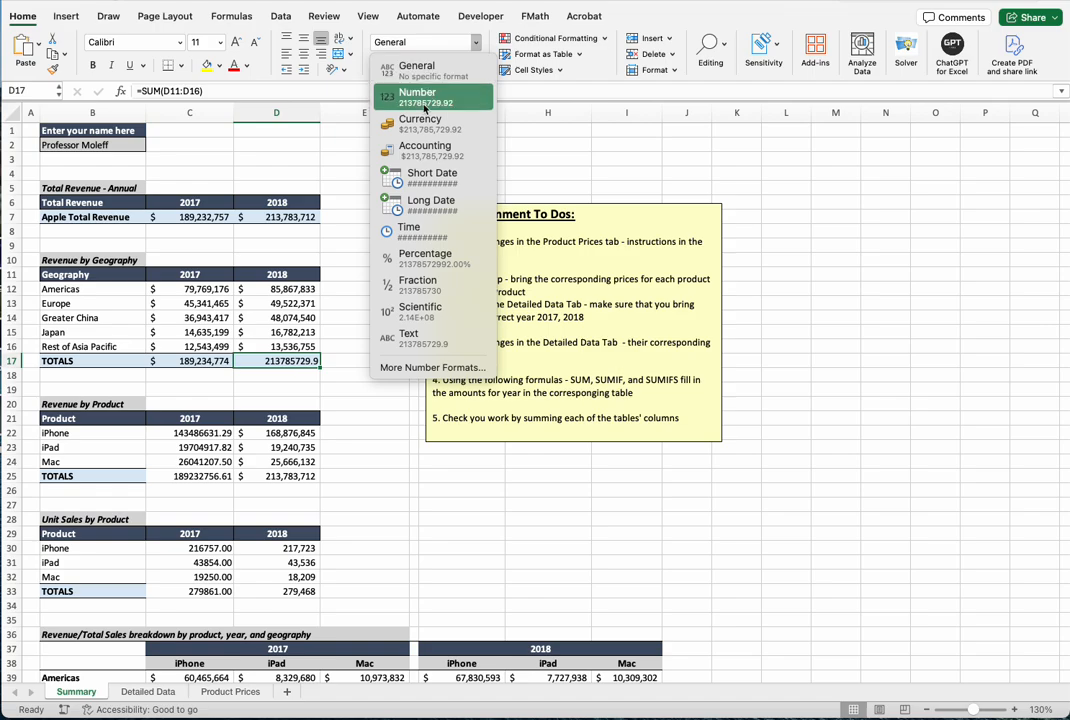
click(421, 146)
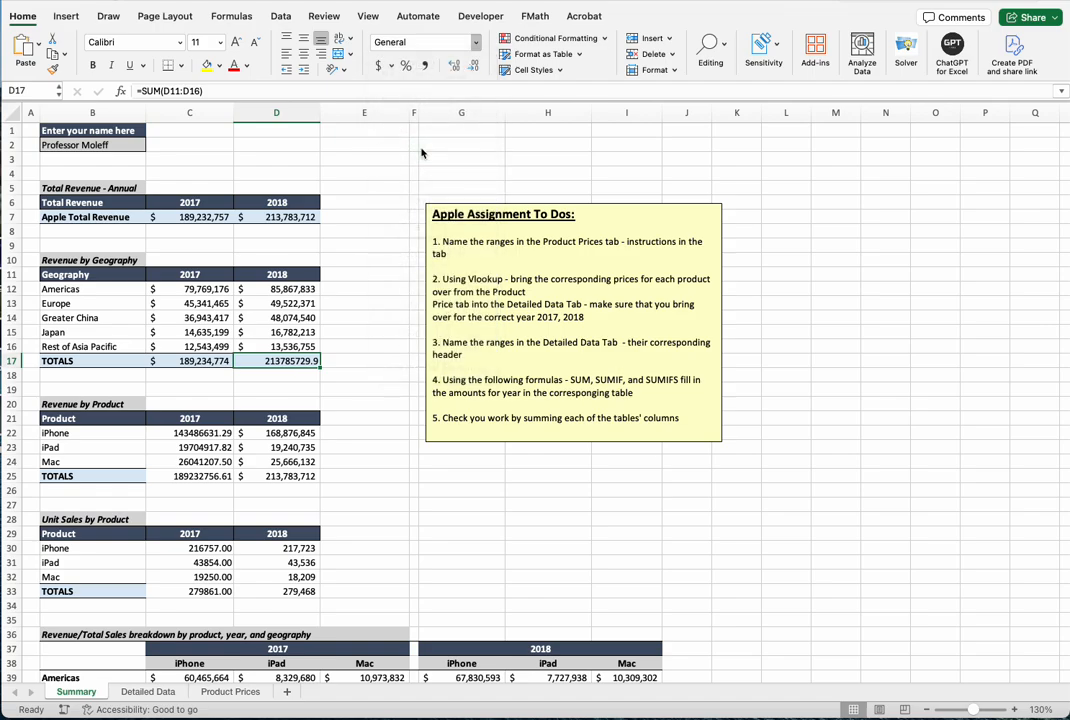
click(474, 67)
click(474, 67)
click(378, 374)
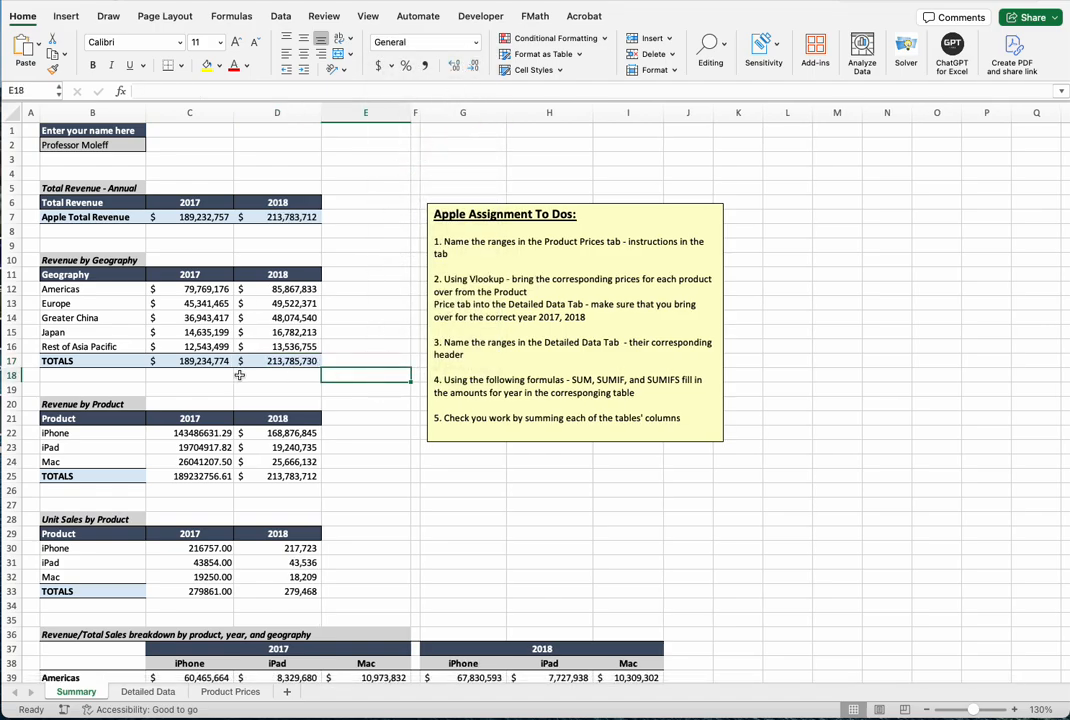
drag(200, 360, 270, 356)
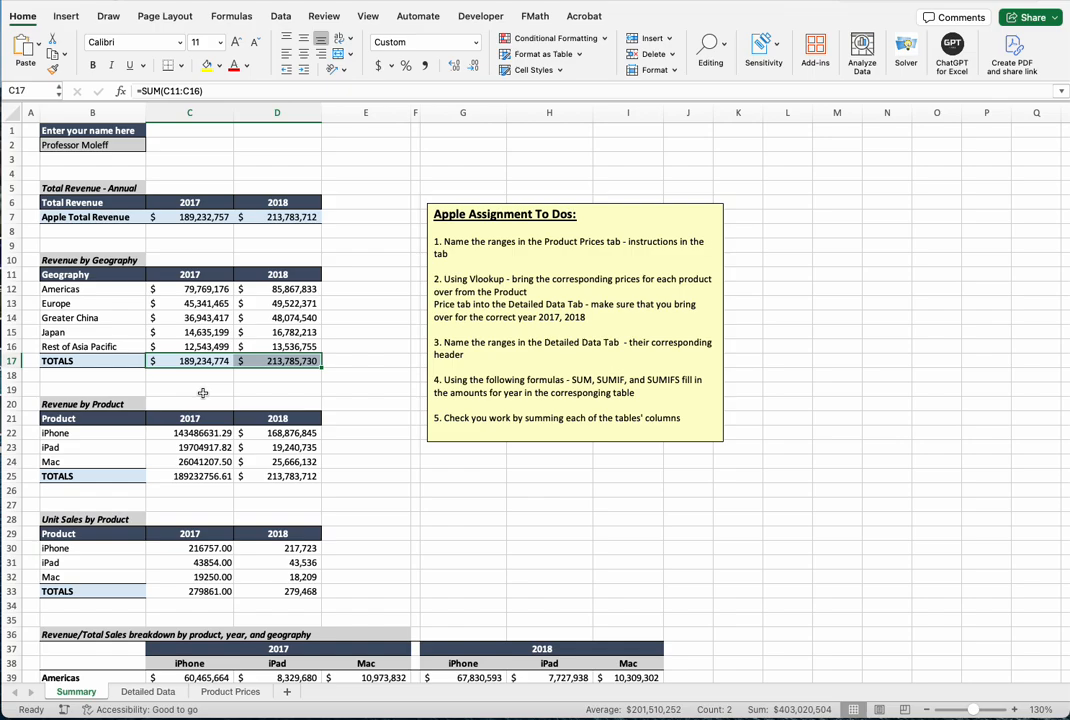
click(192, 386)
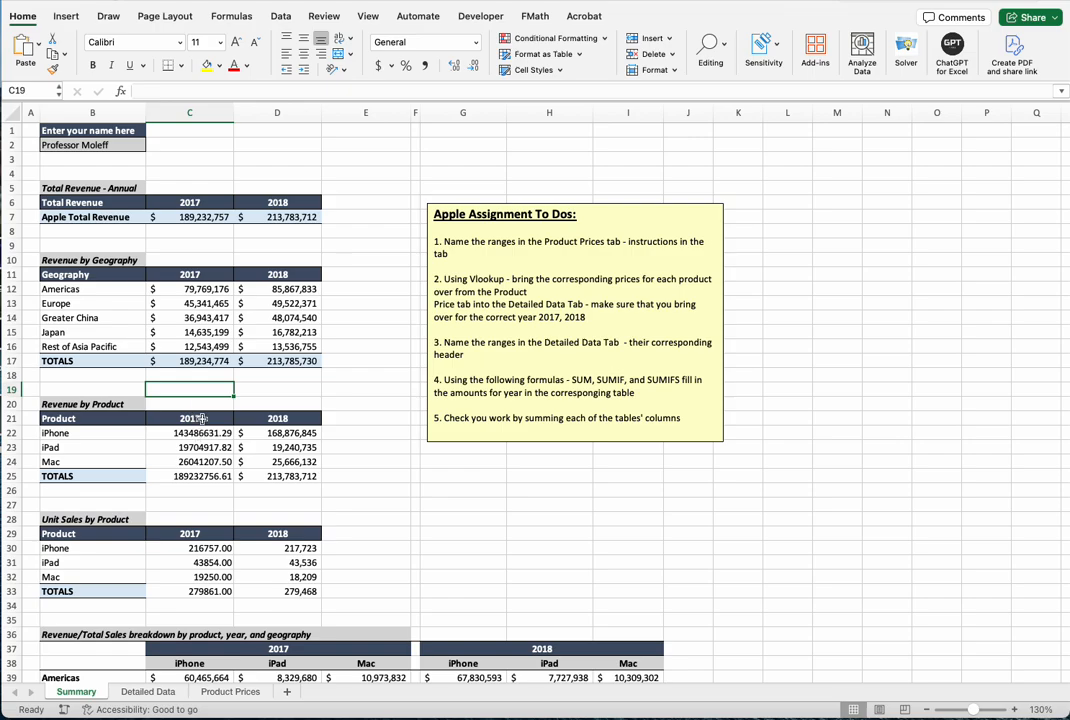
drag(198, 433, 192, 476)
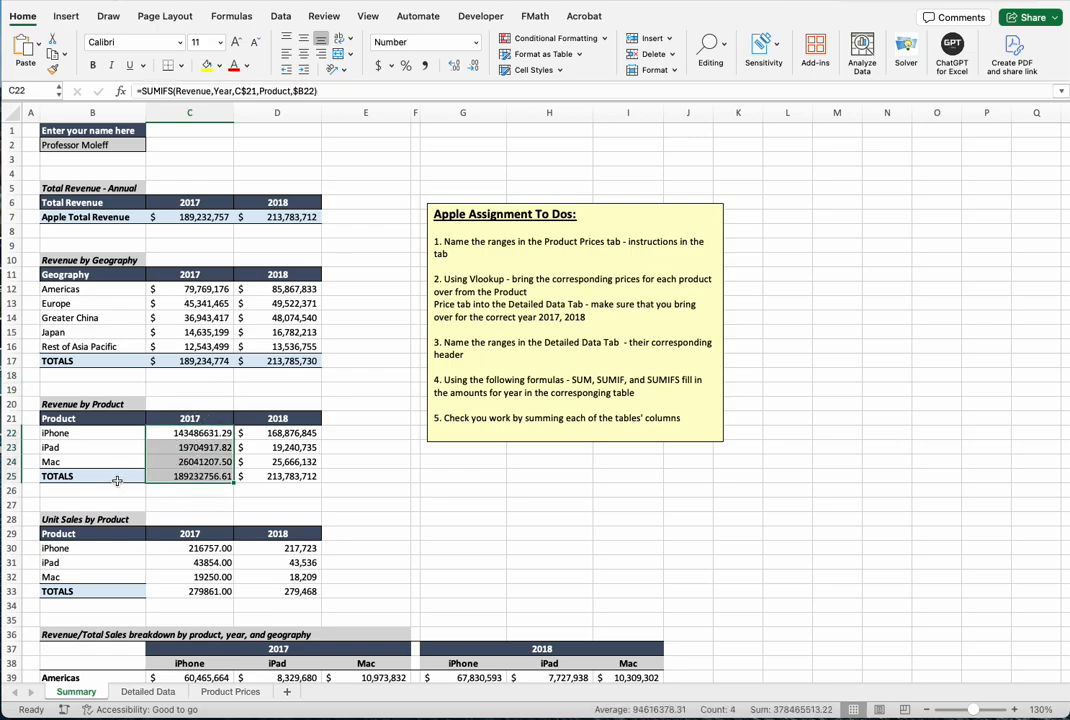
click(116, 479)
drag(196, 476, 284, 476)
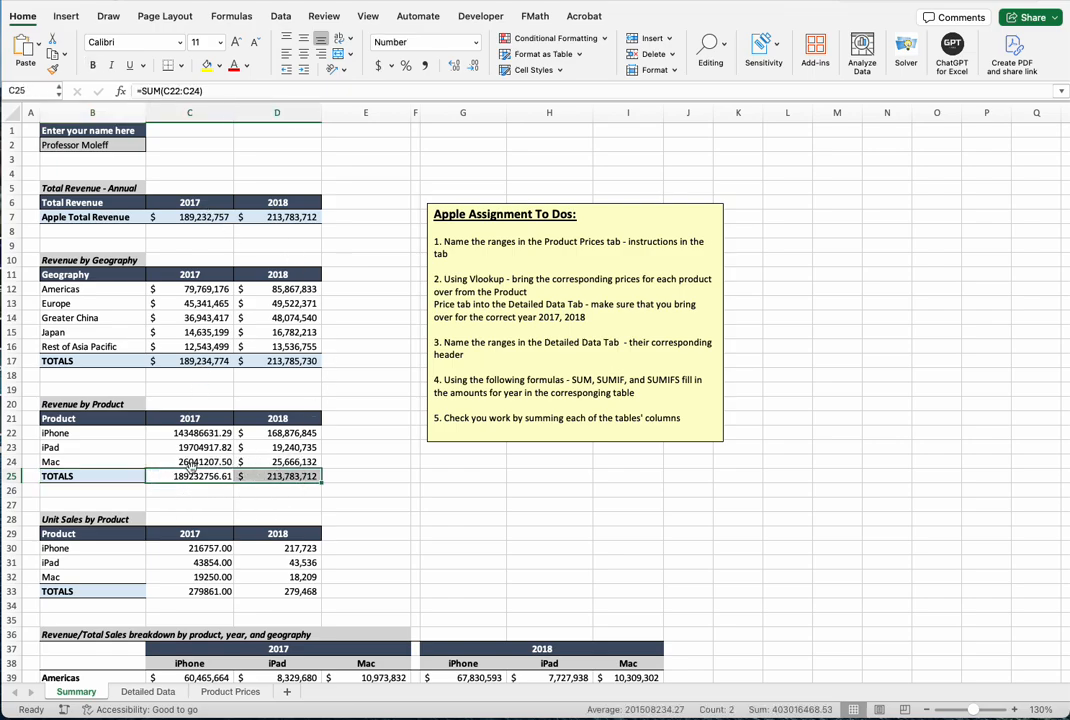
click(300, 490)
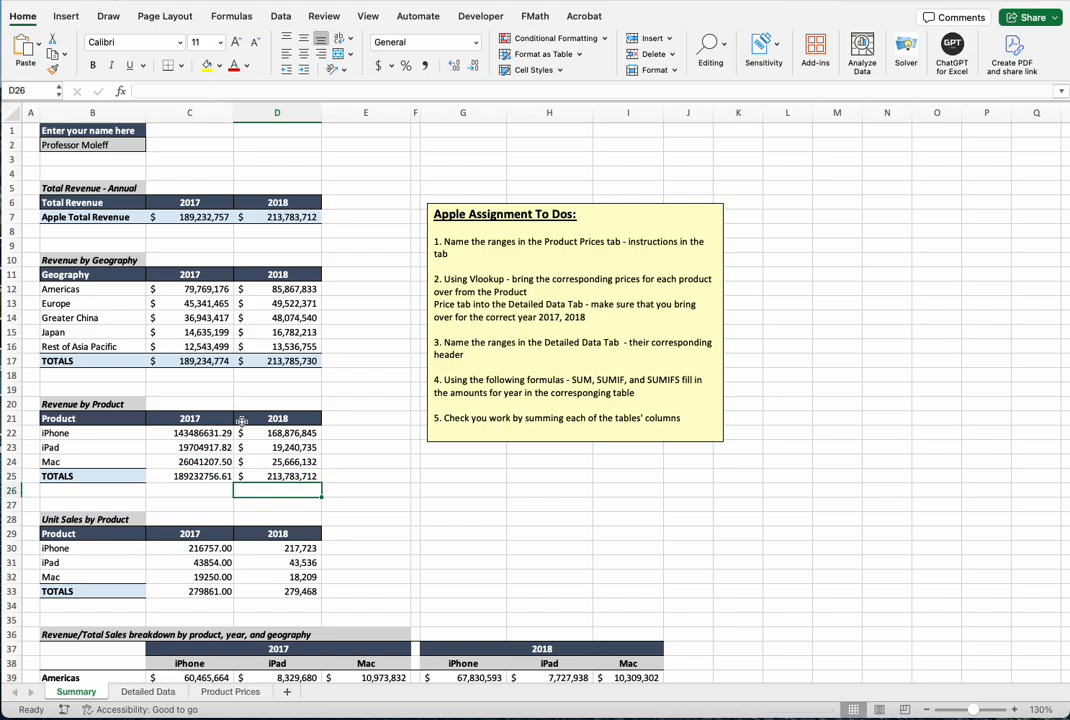
Step: Copy the formatting of the Revenue by Geography totals in C17:D17 to the Revenue by Product totals in C25:D25
click(167, 361)
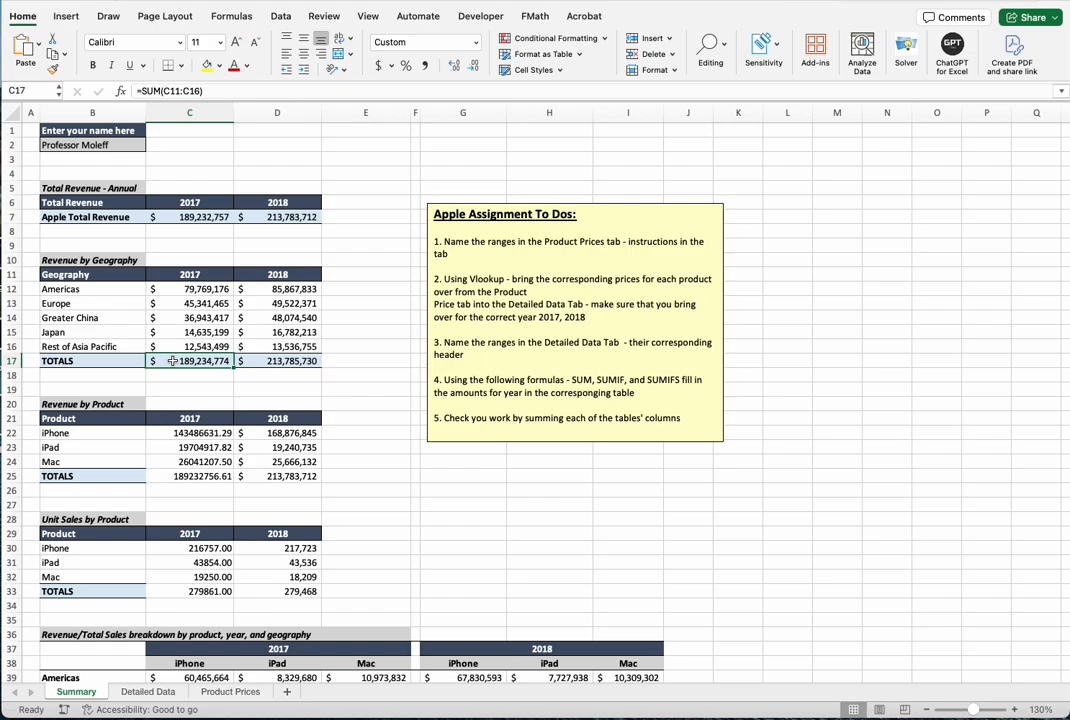
click(225, 365)
drag(225, 365, 277, 362)
click(54, 72)
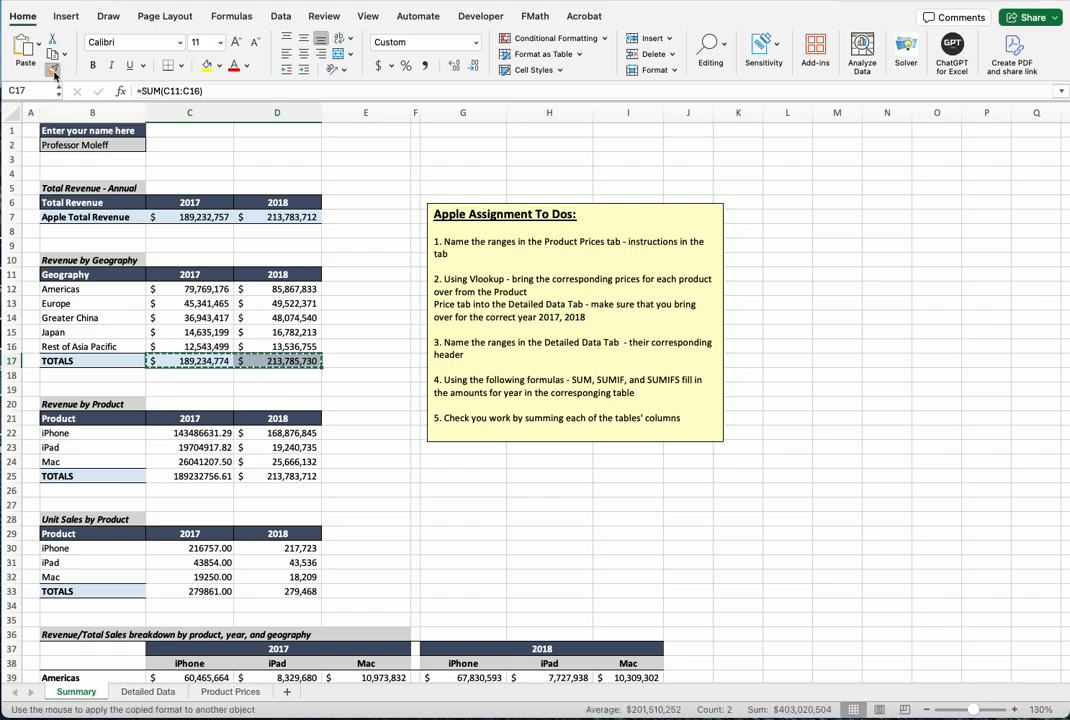
click(175, 477)
drag(175, 477, 280, 476)
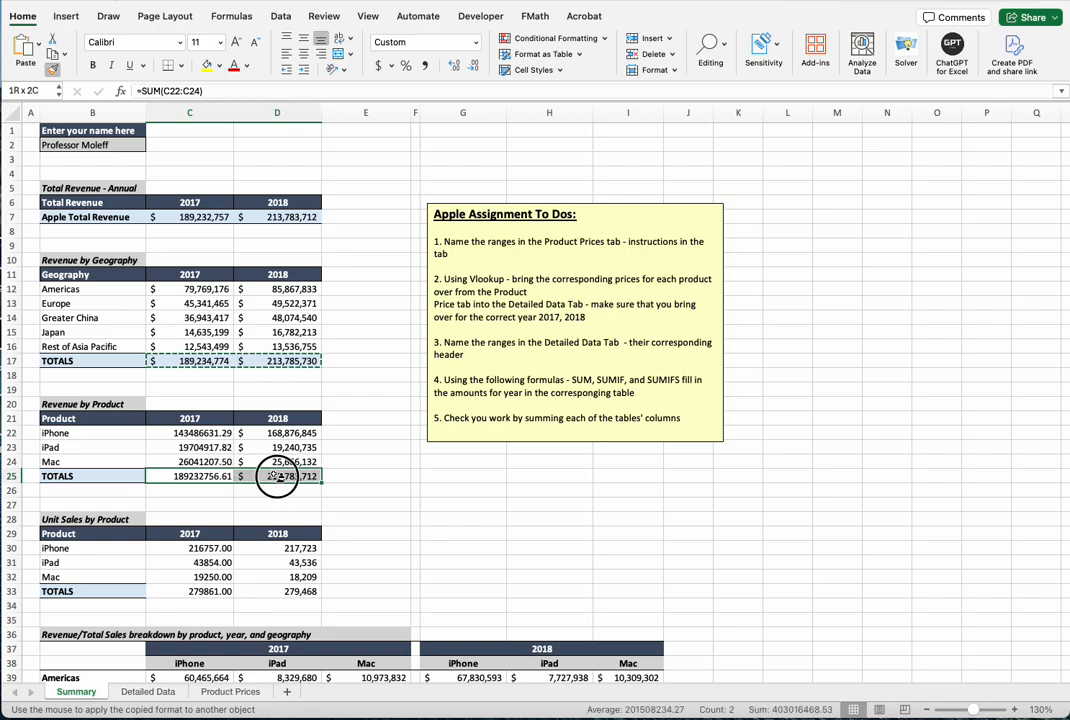
click(244, 505)
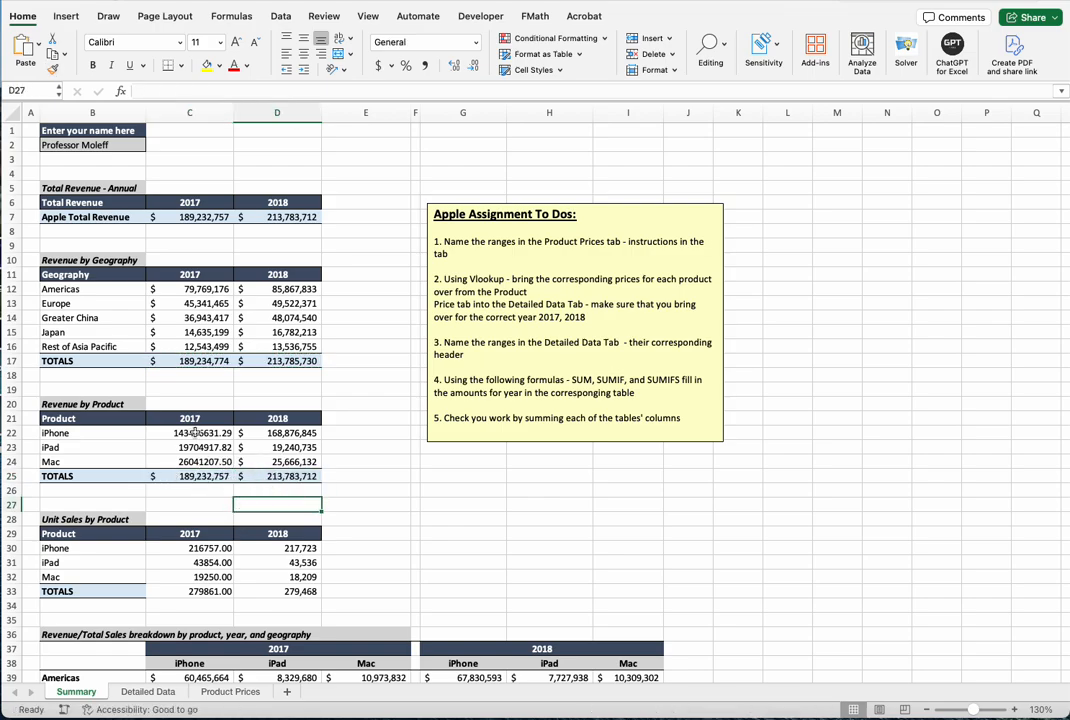
Step: Format the 2017 iPhone, iPad and Mac revenues in C22:C24 as Accounting with no decimal places
drag(193, 433, 192, 462)
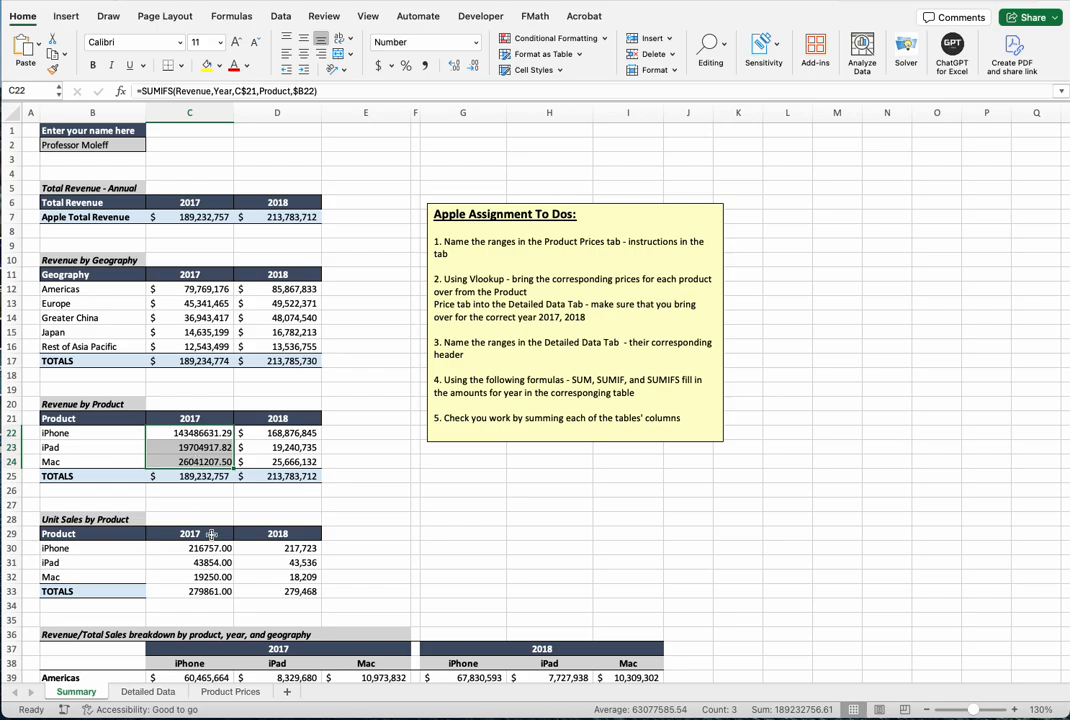
click(400, 42)
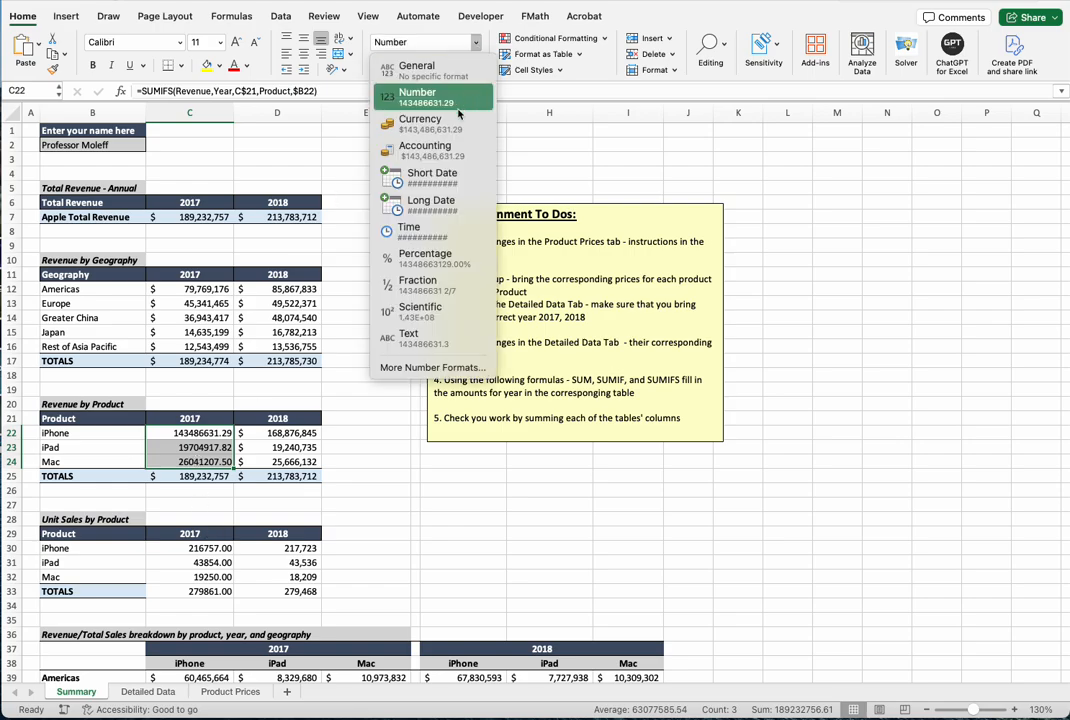
click(420, 150)
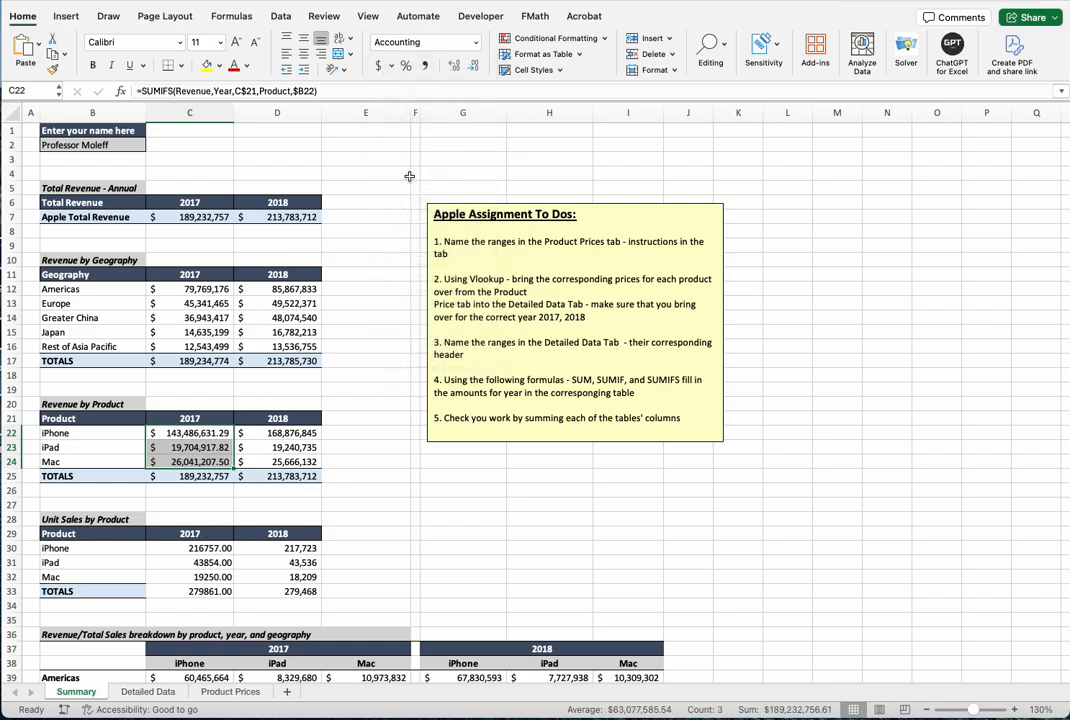
click(475, 65)
click(475, 65)
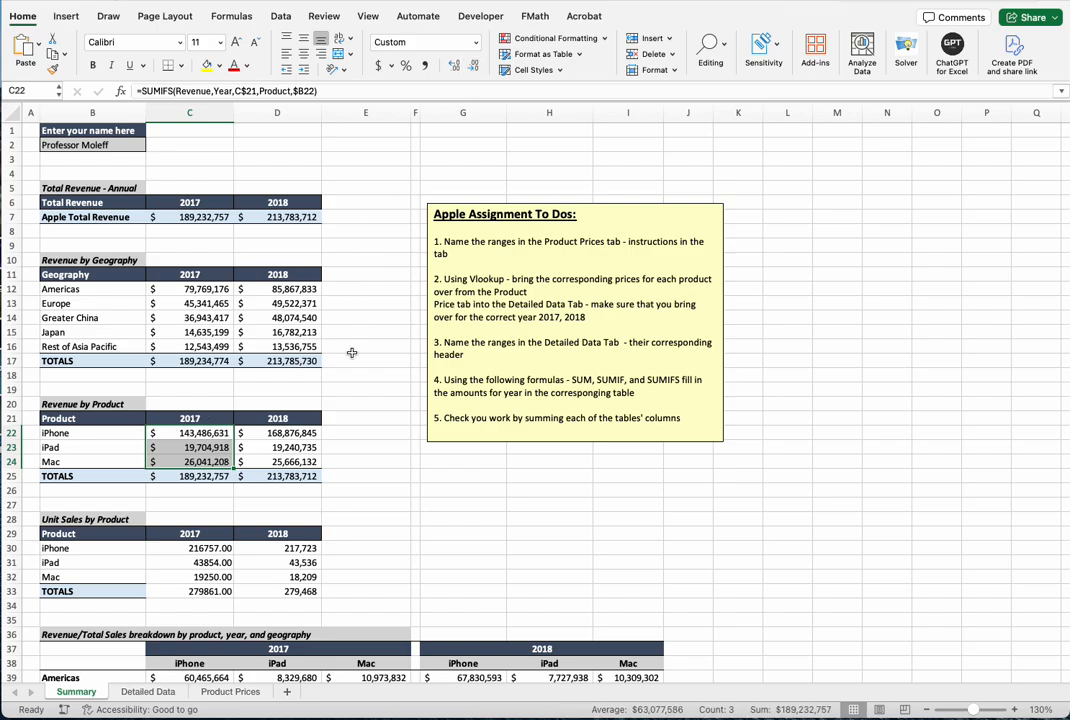
Step: Try the Currency format on the 2017 Revenue by Product values and total in C22:C25, and switch them to Accounting
click(190, 504)
drag(191, 432, 190, 475)
click(475, 42)
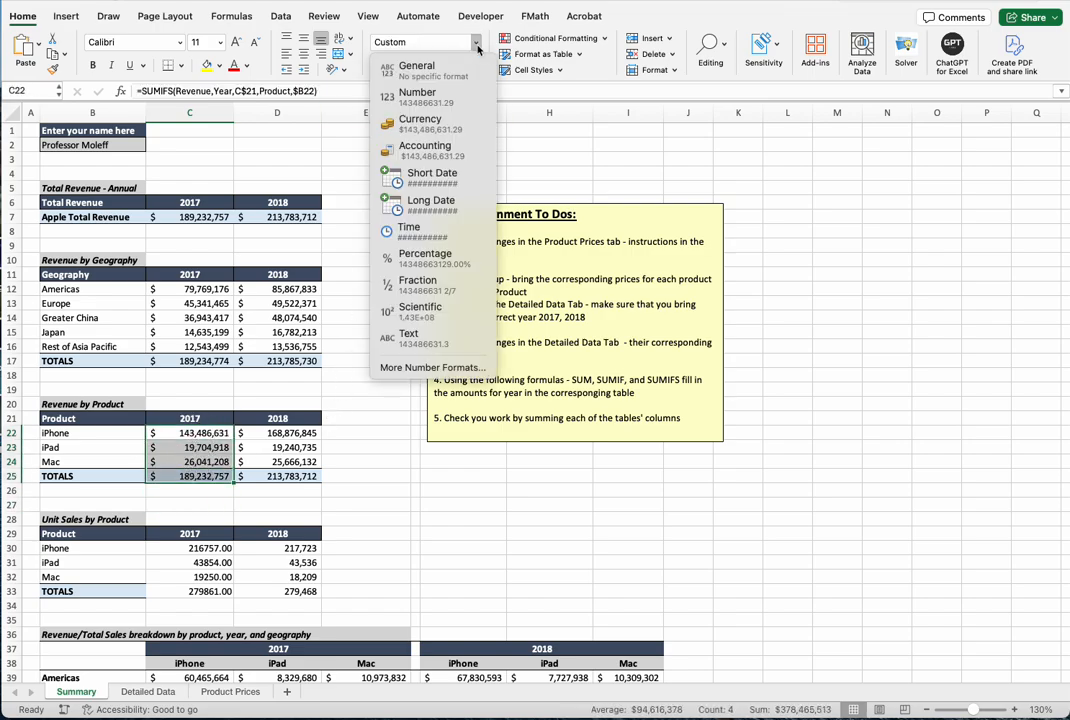
click(422, 120)
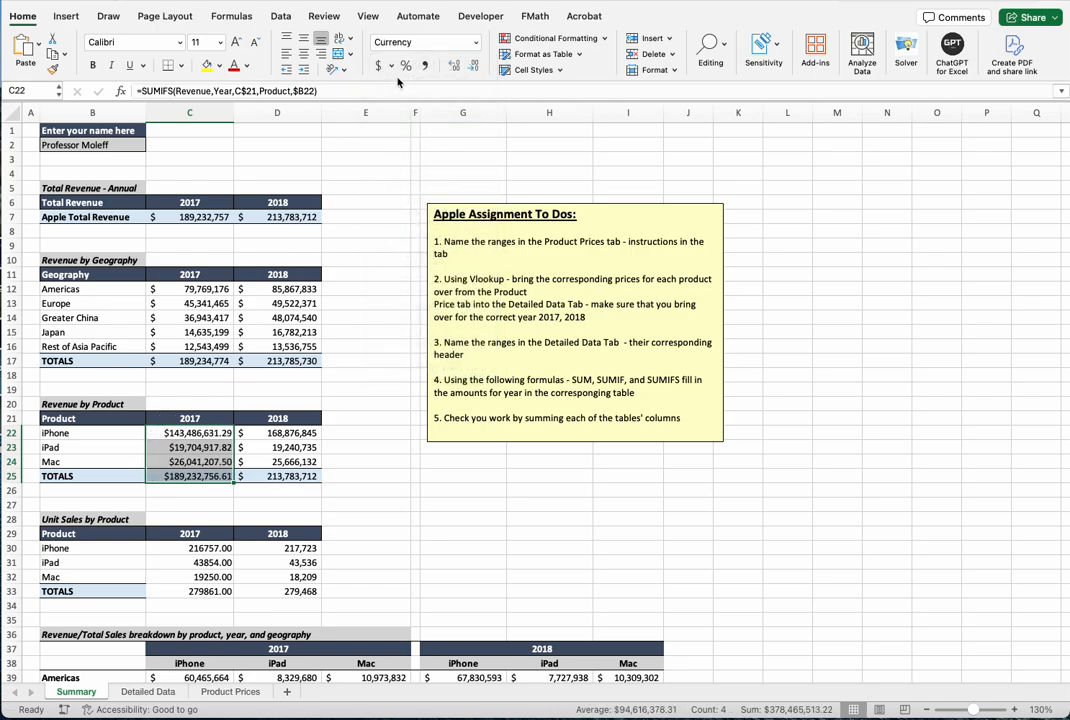
click(476, 43)
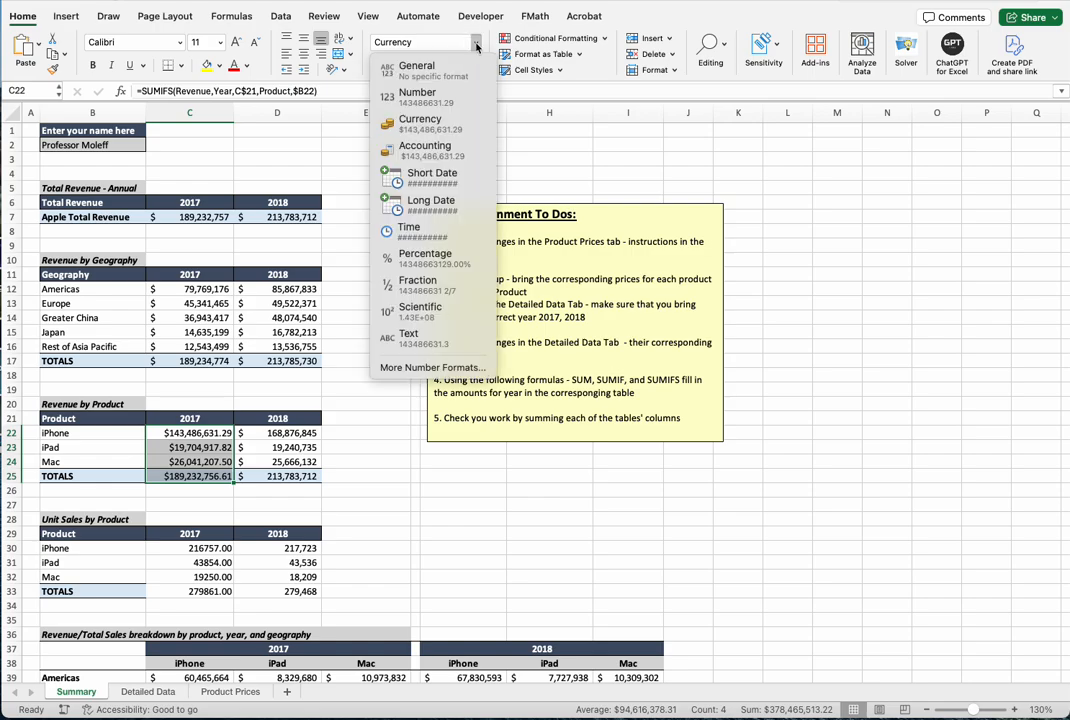
click(428, 151)
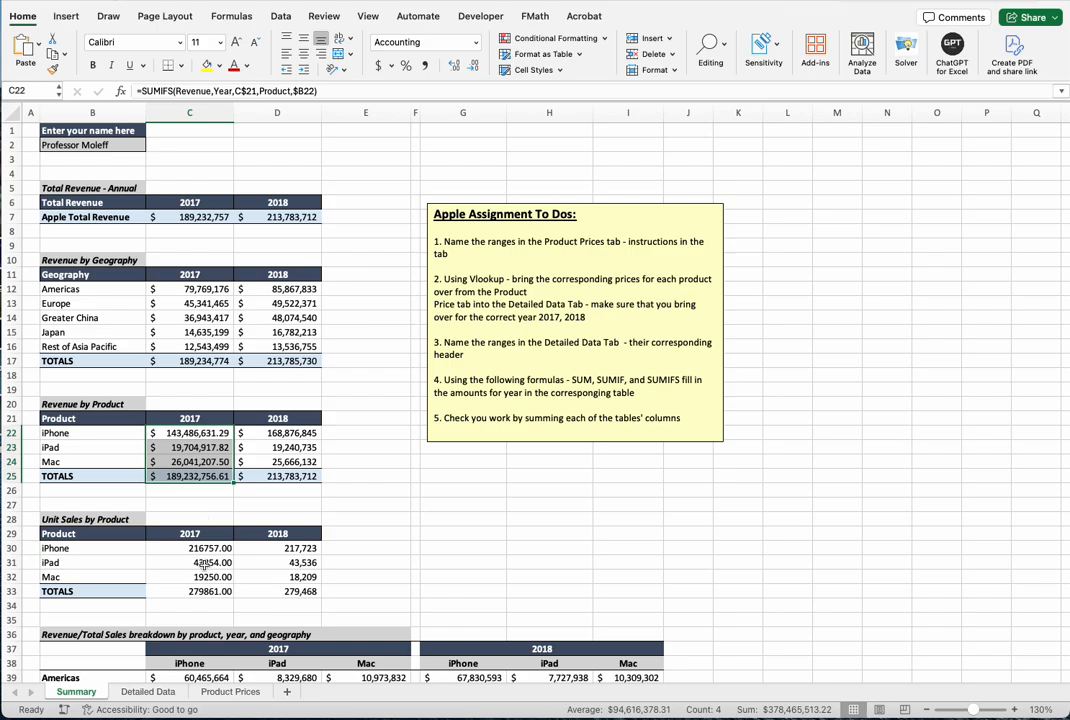
Step: Show the 2017 Unit Sales by Product values and total in C30:C33 with thousands separators and no decimals
scroll(220, 497, down, 2)
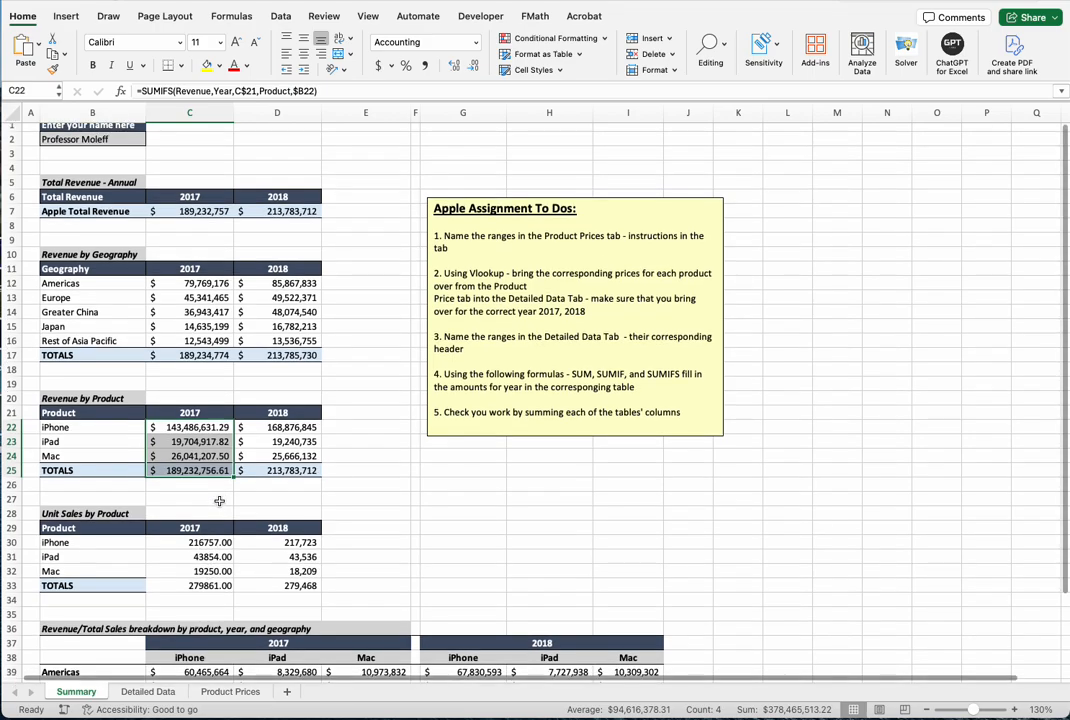
scroll(197, 522, down, 2)
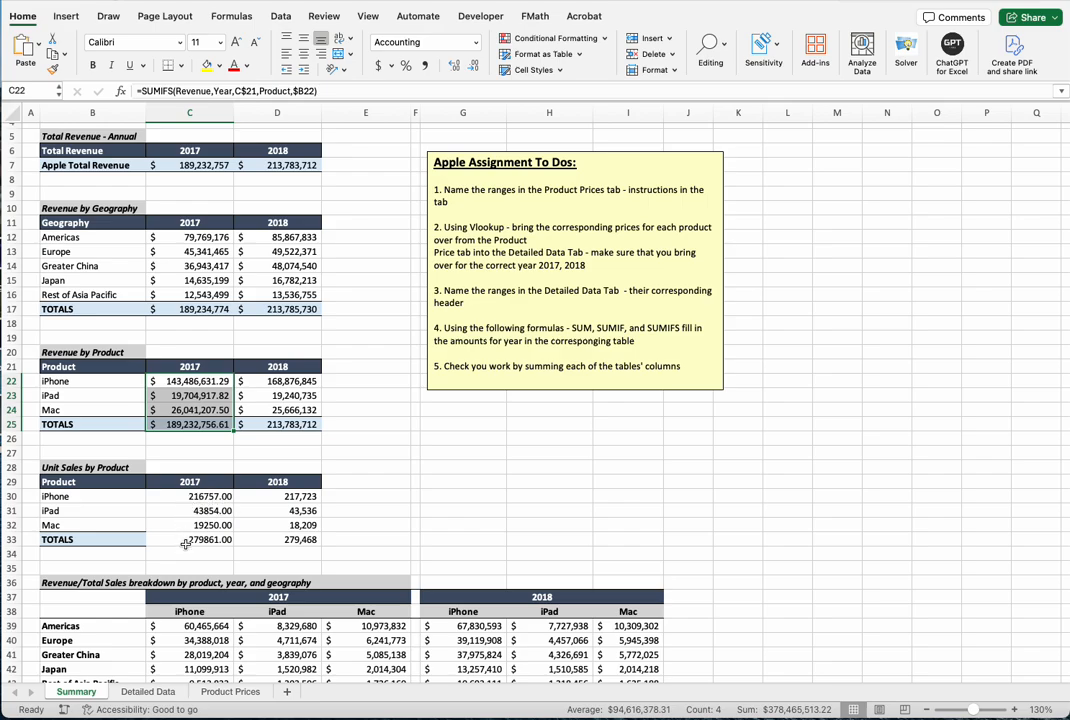
drag(205, 497, 205, 540)
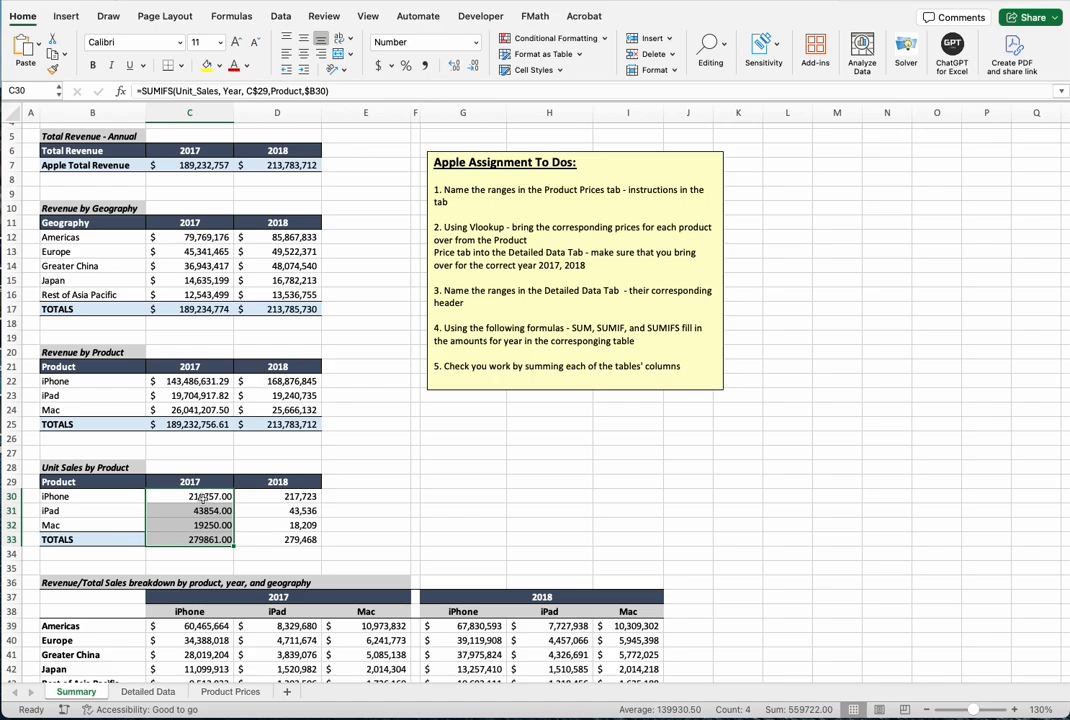
click(428, 66)
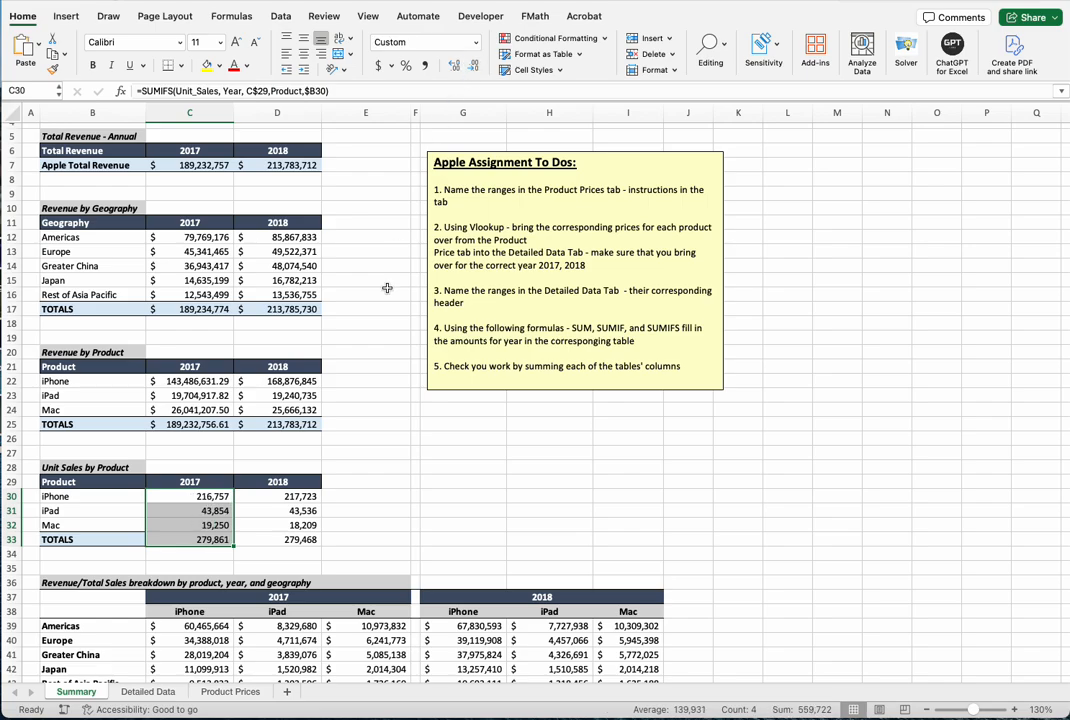
Step: Copy the formatting of the Revenue by Product totals in C25:D25 to the Unit Sales by Product totals in C33:D33
click(349, 495)
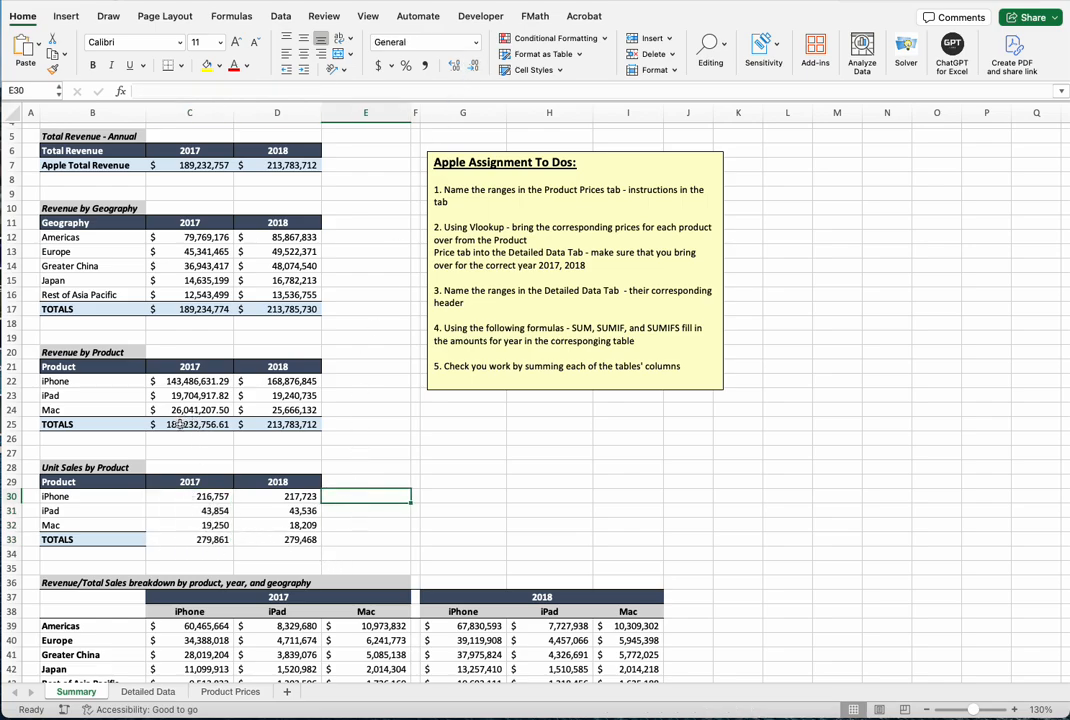
drag(175, 424, 265, 424)
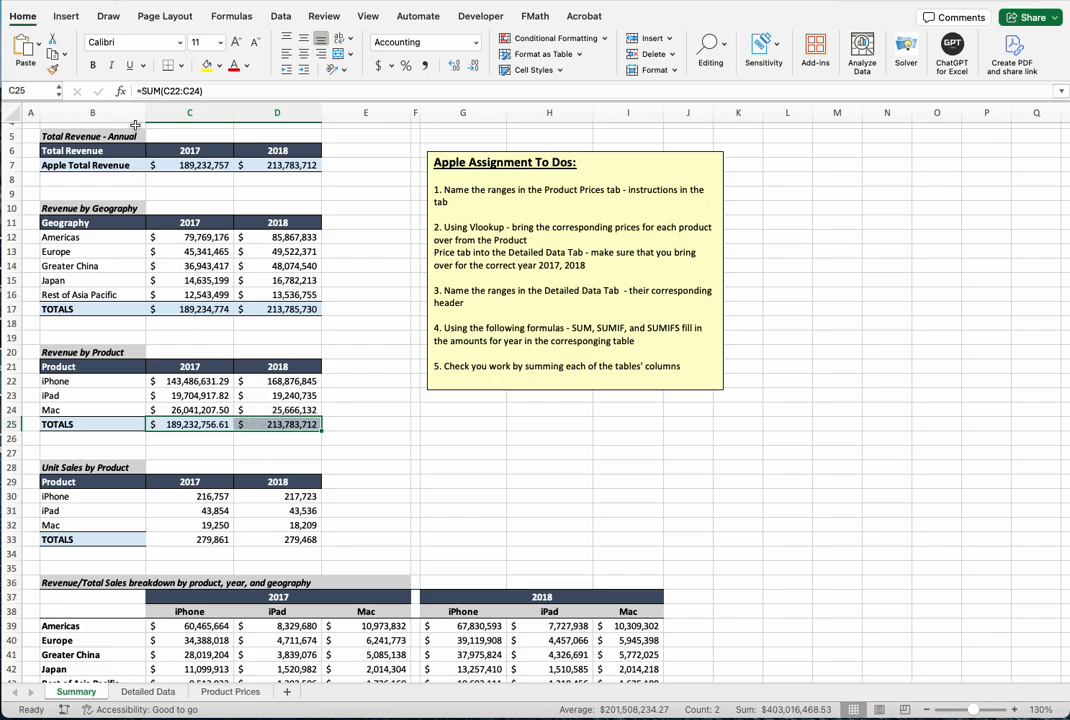
click(52, 68)
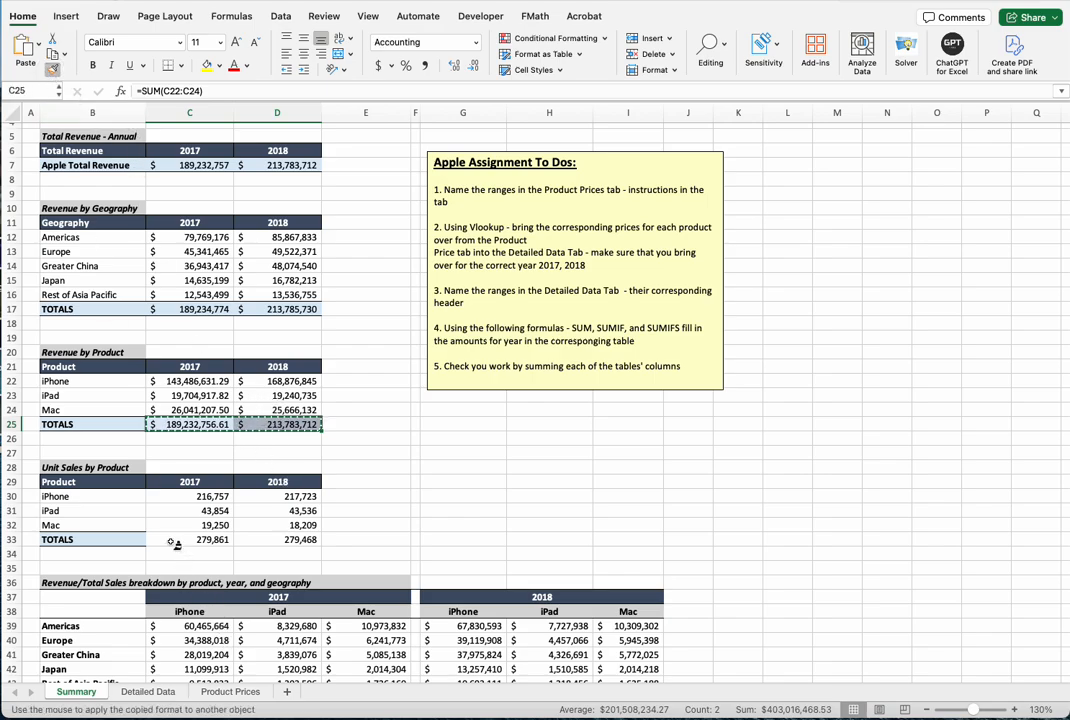
drag(174, 543, 300, 540)
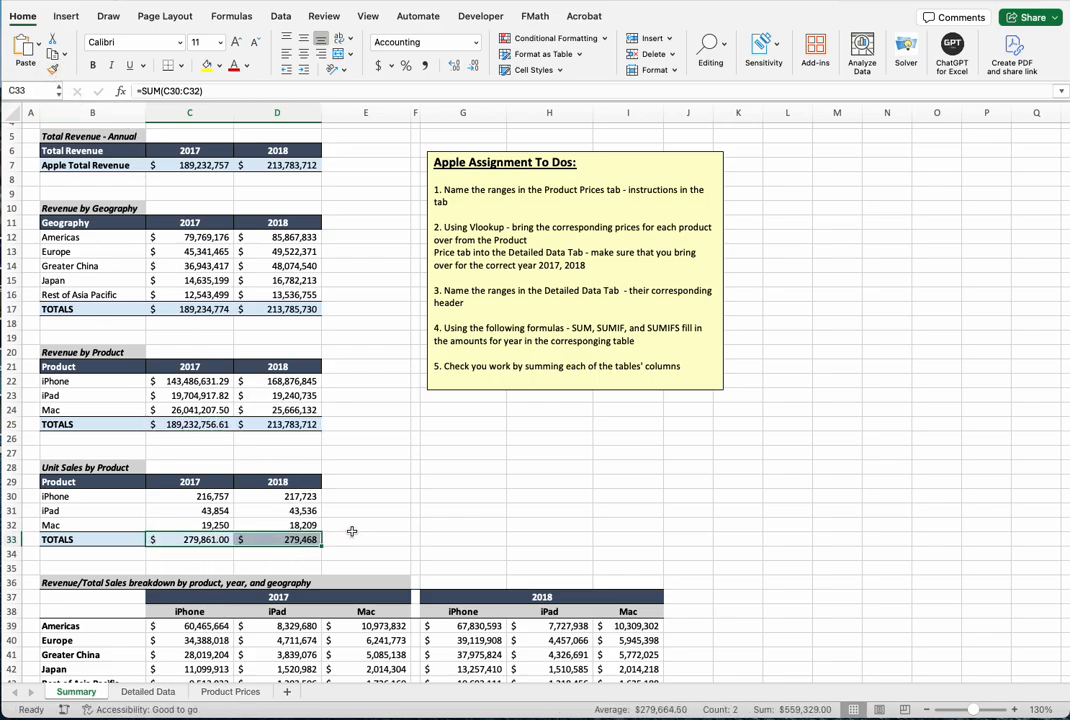
click(351, 530)
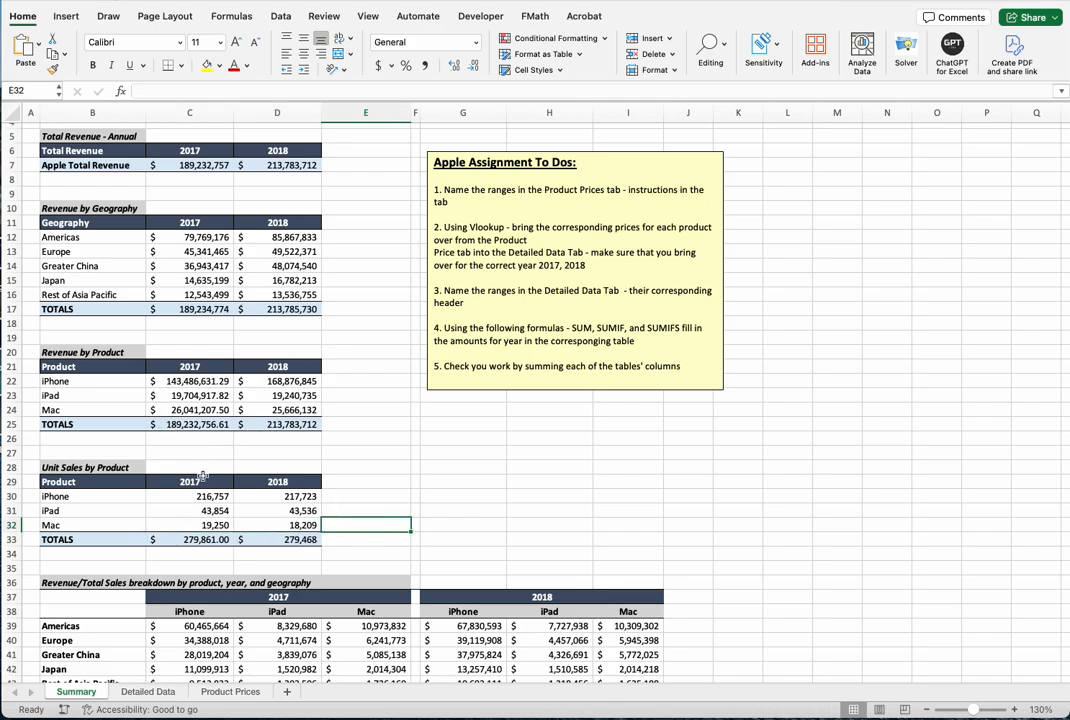
Step: Apply the comma number style with no decimals to the Unit Sales by Product totals in C33:D33
drag(174, 540, 288, 540)
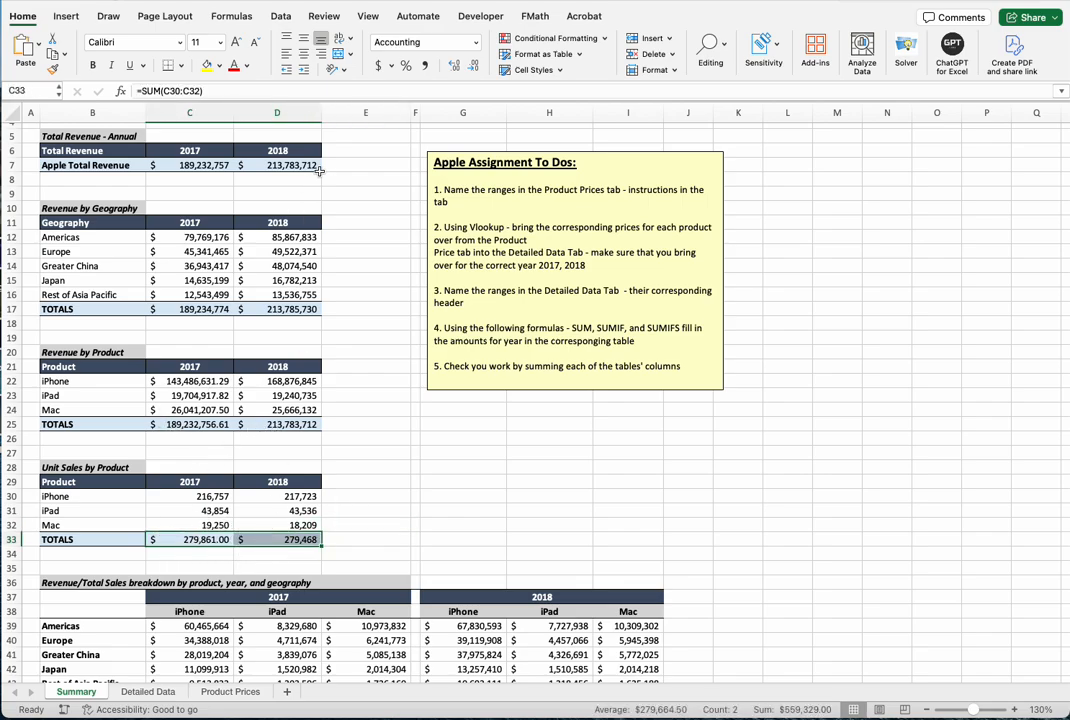
click(424, 65)
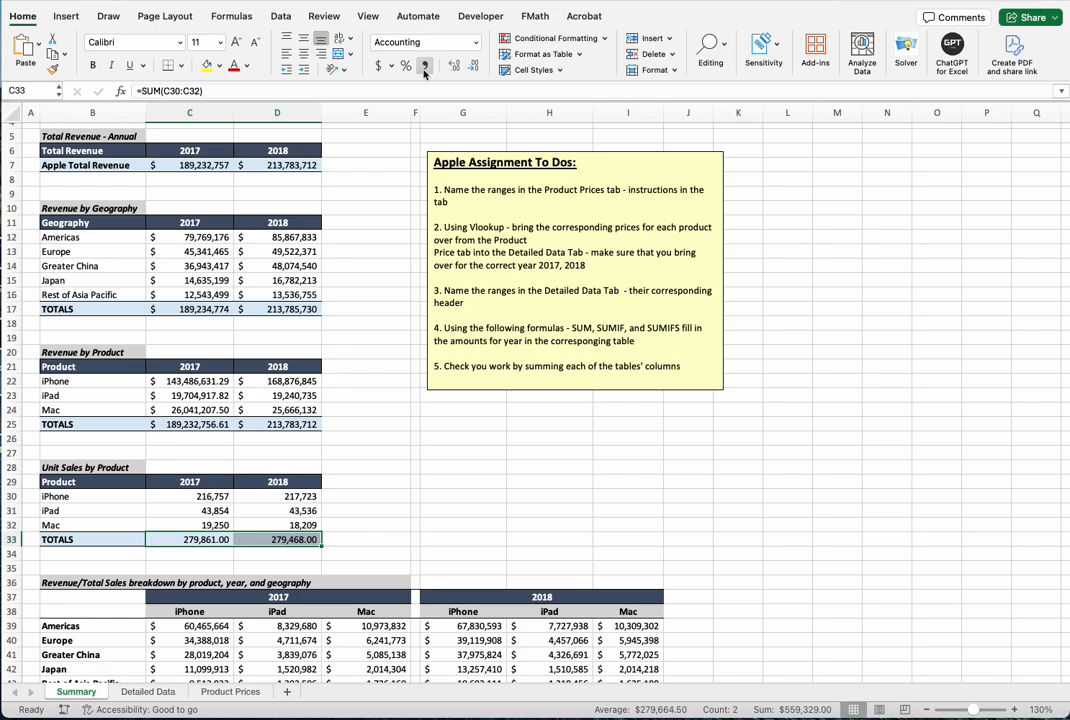
click(477, 64)
click(477, 64)
click(382, 350)
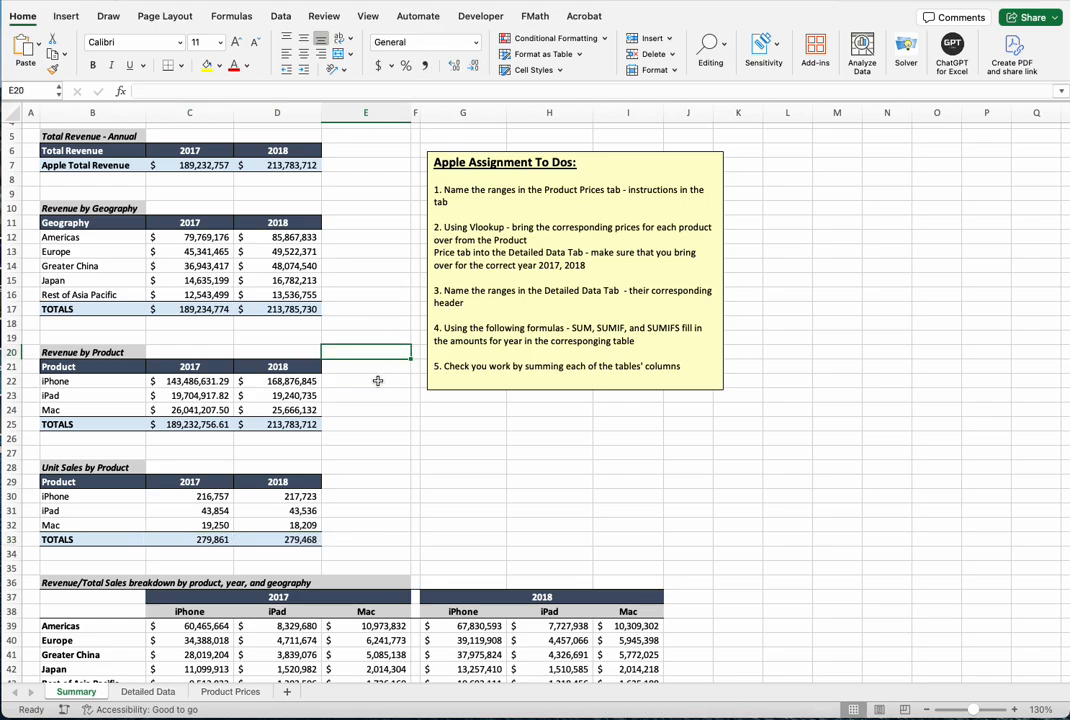
Step: Clear the 2017 iPad total in D44 of the sales breakdown table and re-enter it as an AutoSum of D39:D43
scroll(378, 381, down, 4)
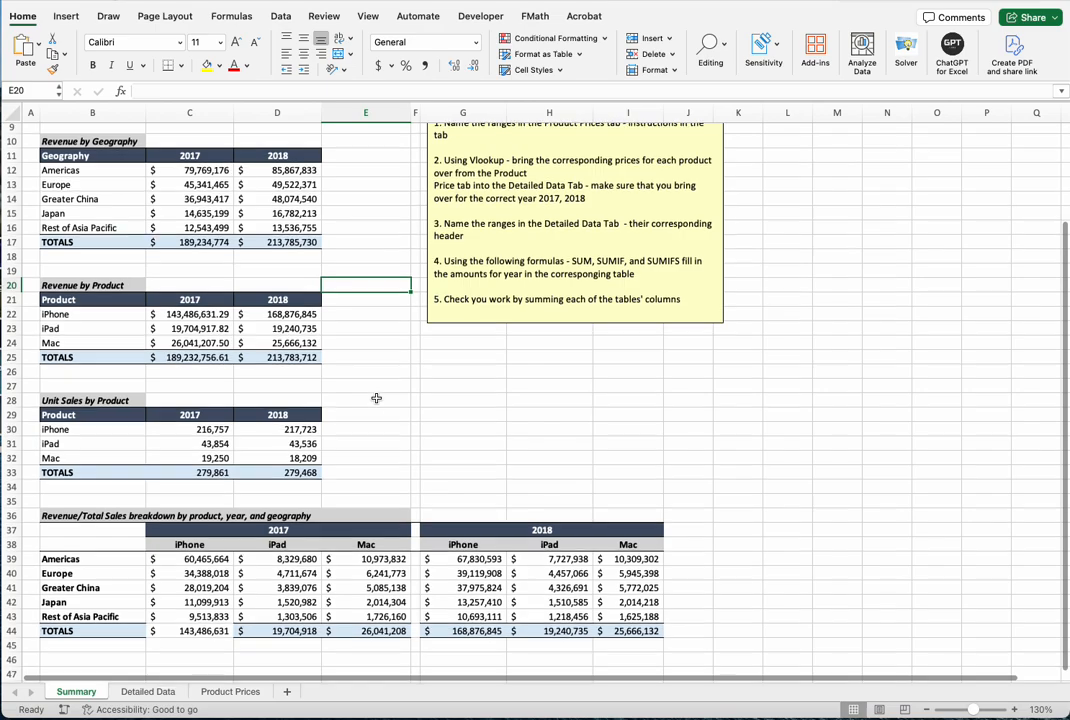
scroll(376, 398, down, 3)
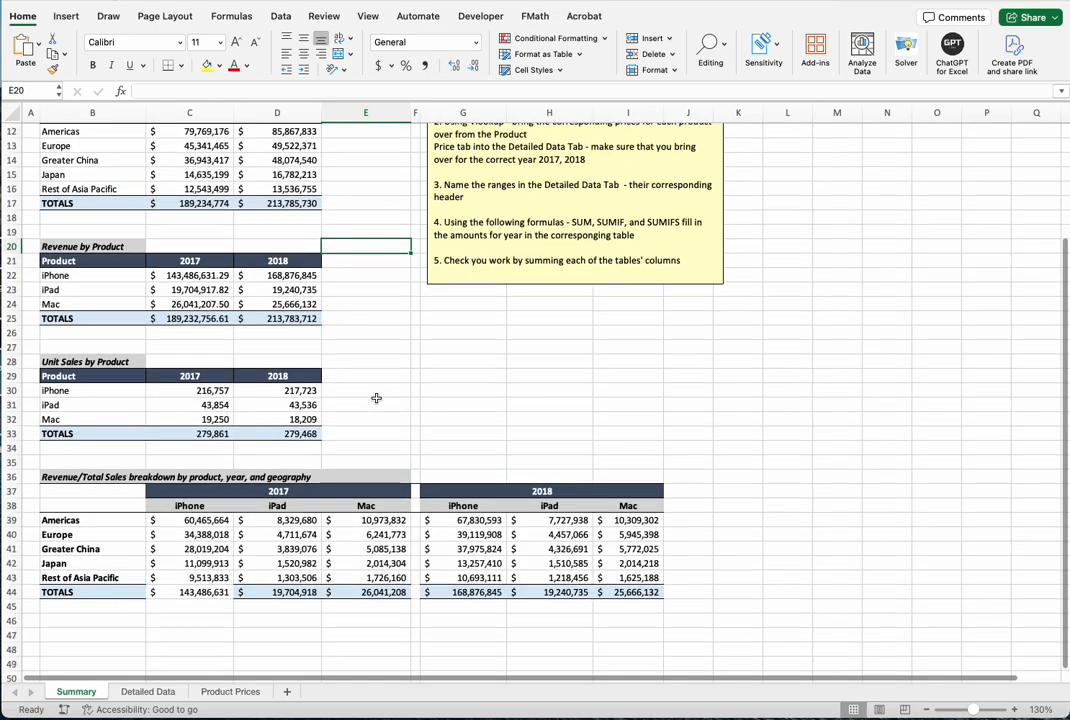
click(199, 596)
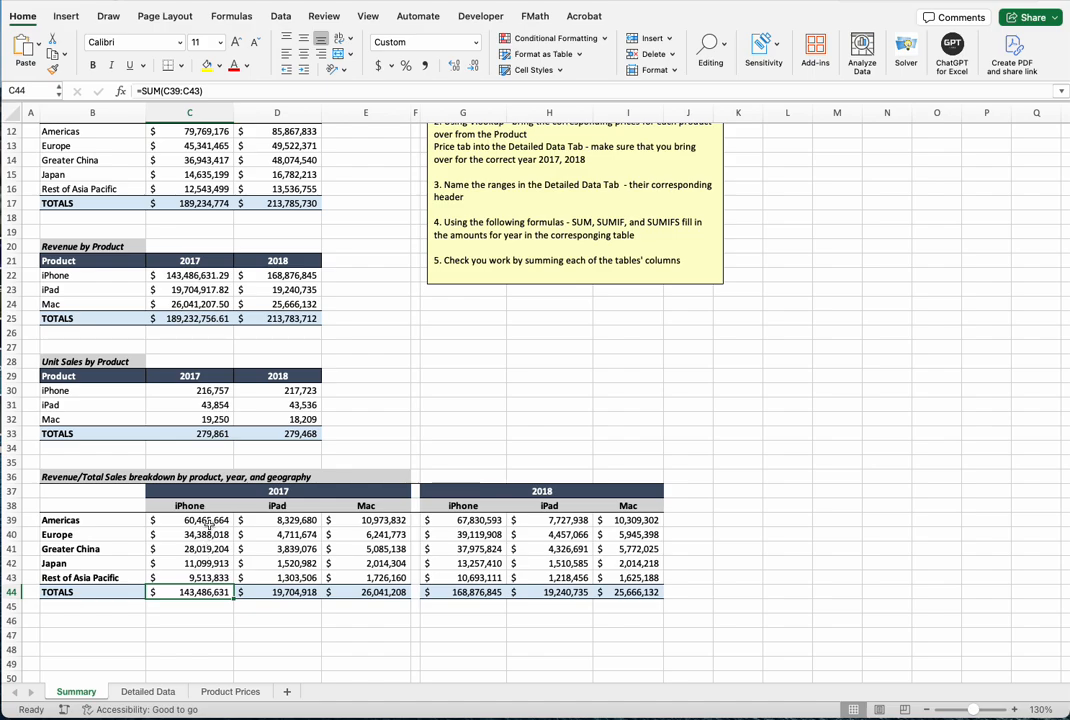
drag(205, 520, 207, 582)
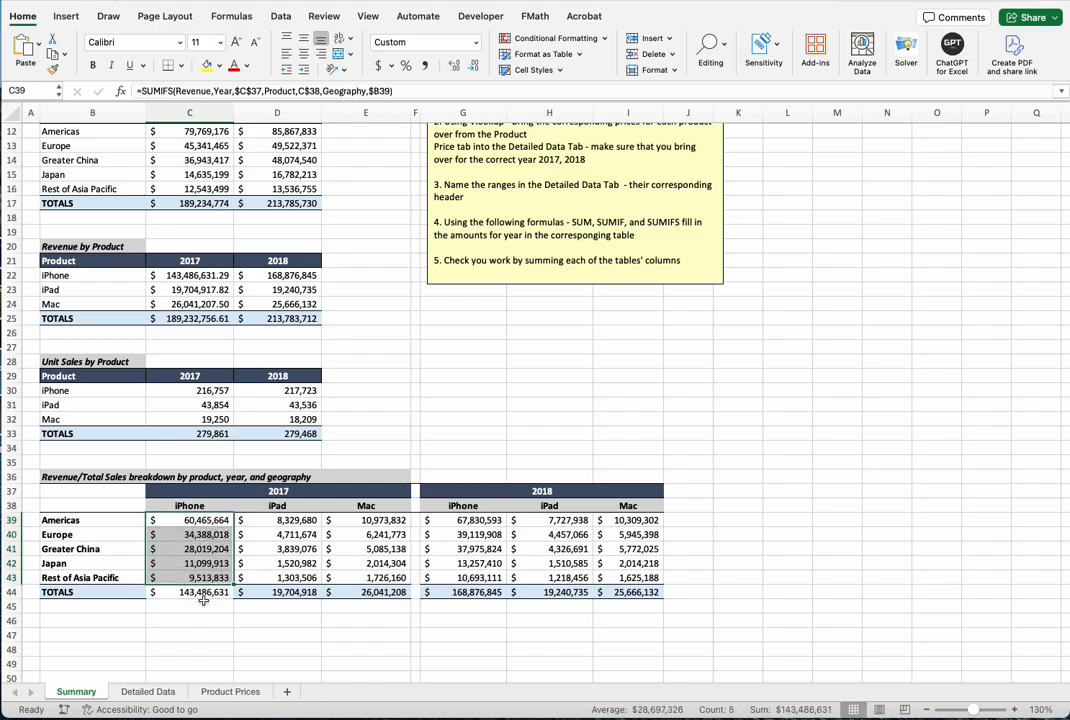
click(275, 592)
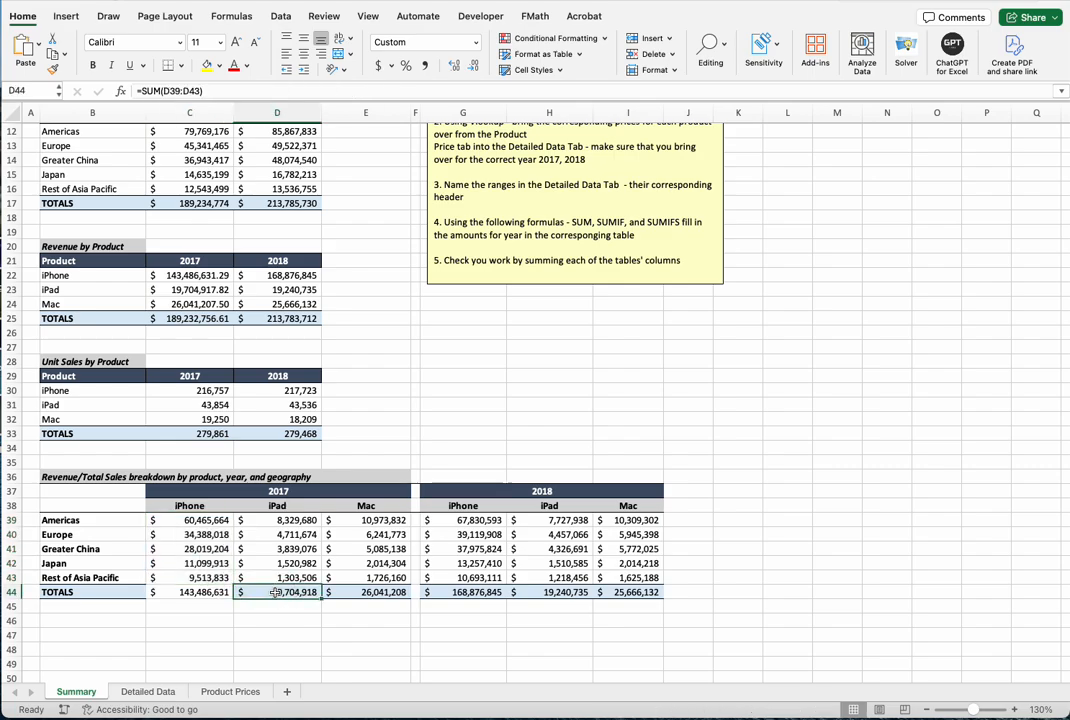
drag(290, 520, 293, 578)
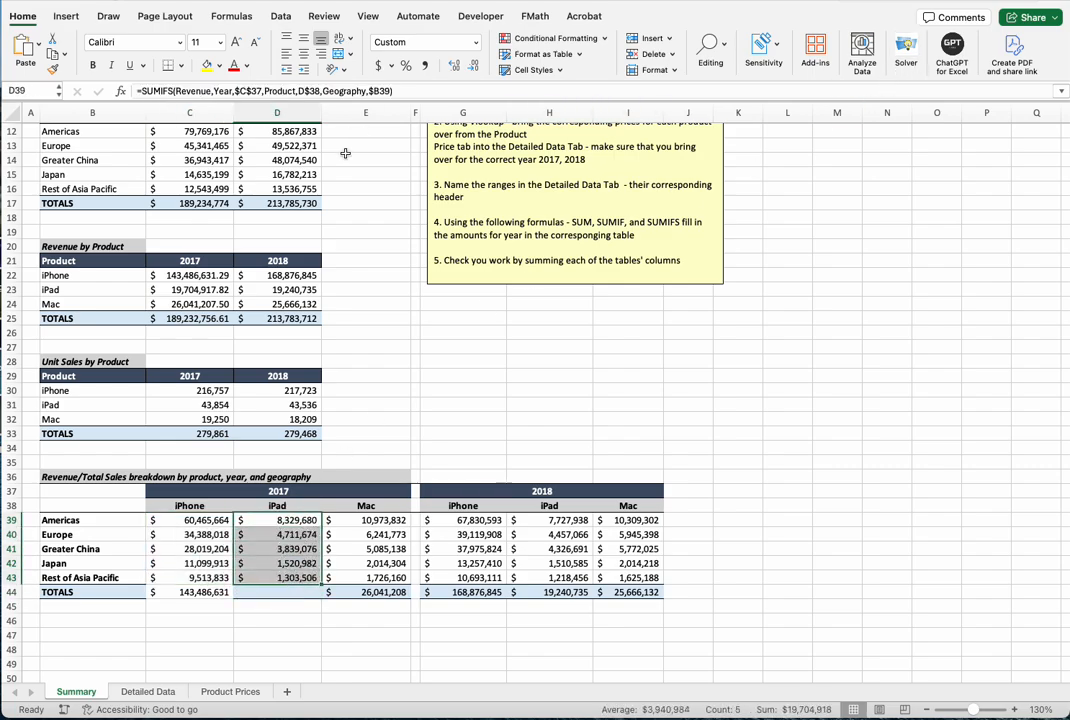
click(278, 17)
click(230, 17)
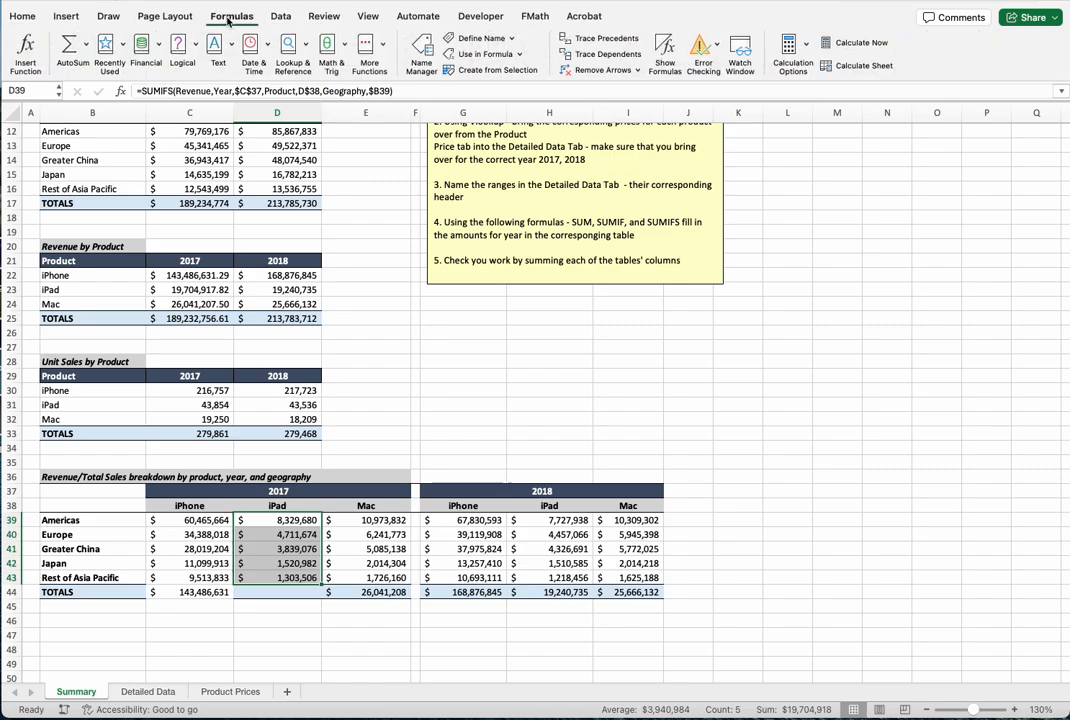
click(68, 45)
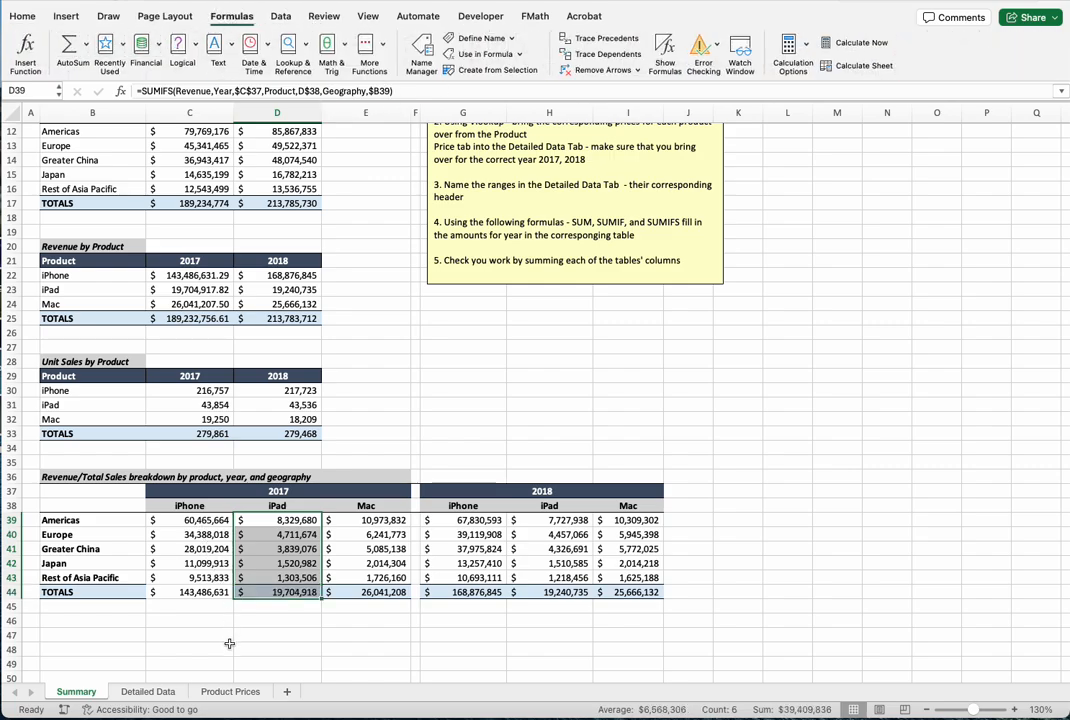
click(229, 643)
click(278, 595)
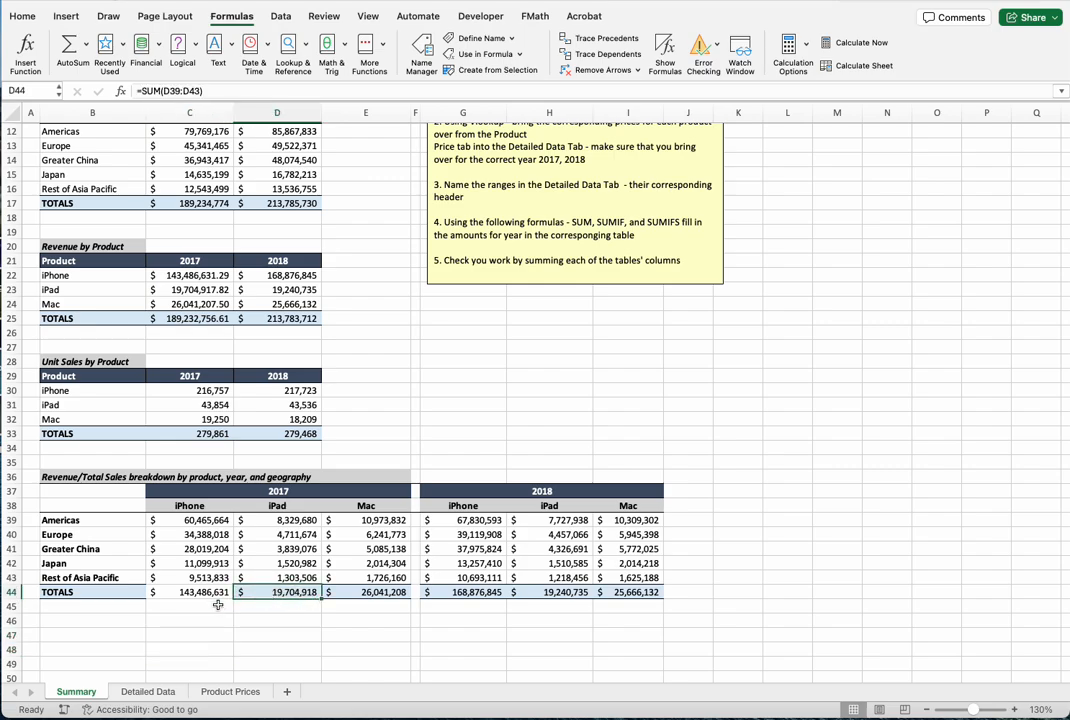
click(263, 618)
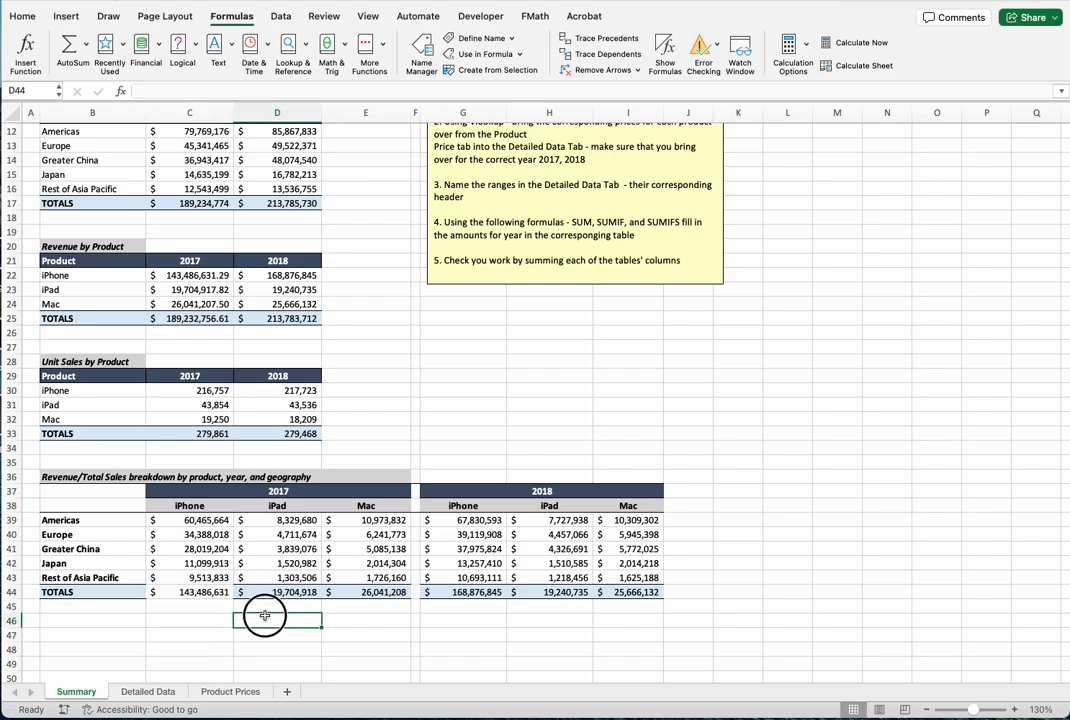
Step: Copy the formatting of the 2017 iPad total in D44 to the 2017 iPhone total in C44
click(199, 593)
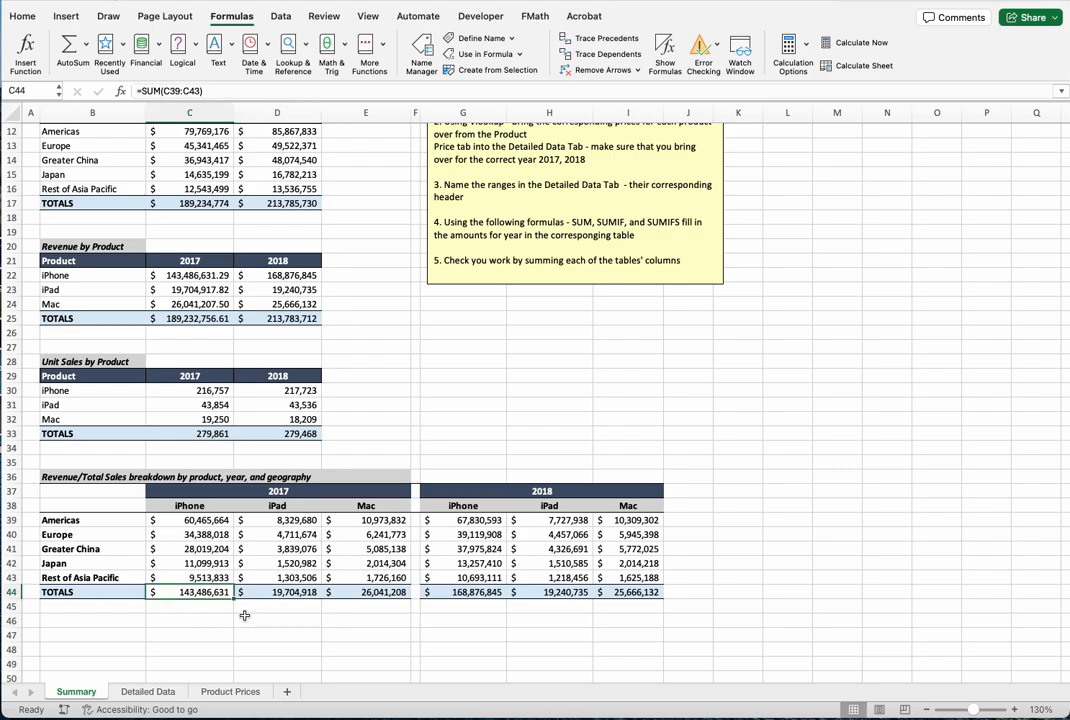
click(268, 594)
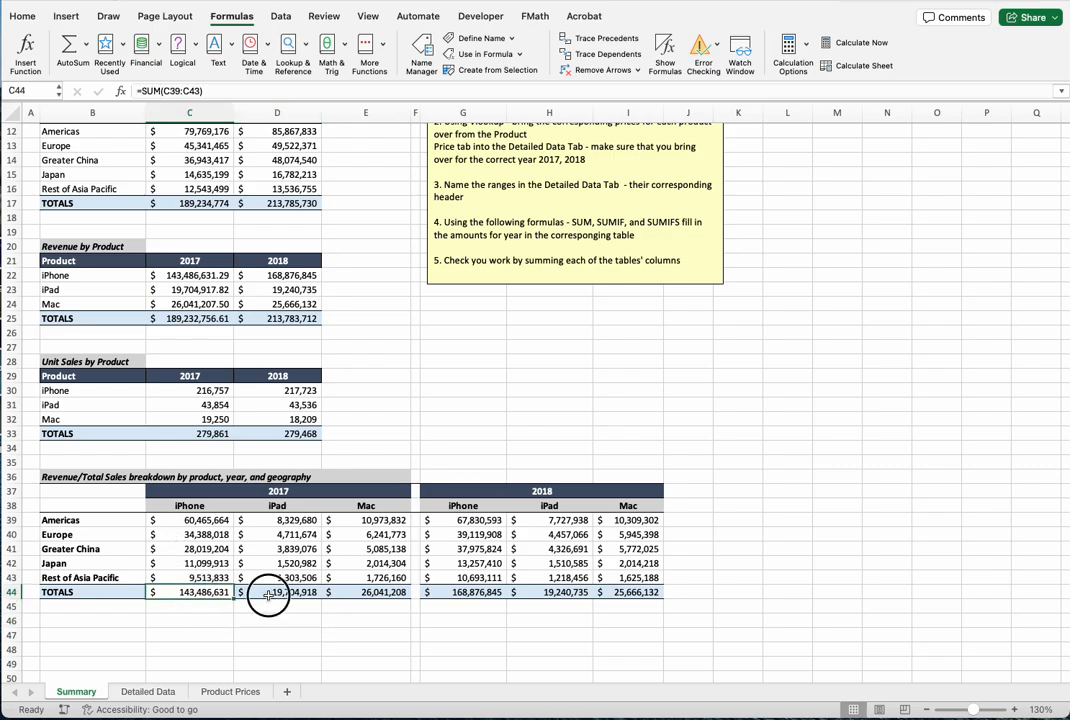
click(21, 17)
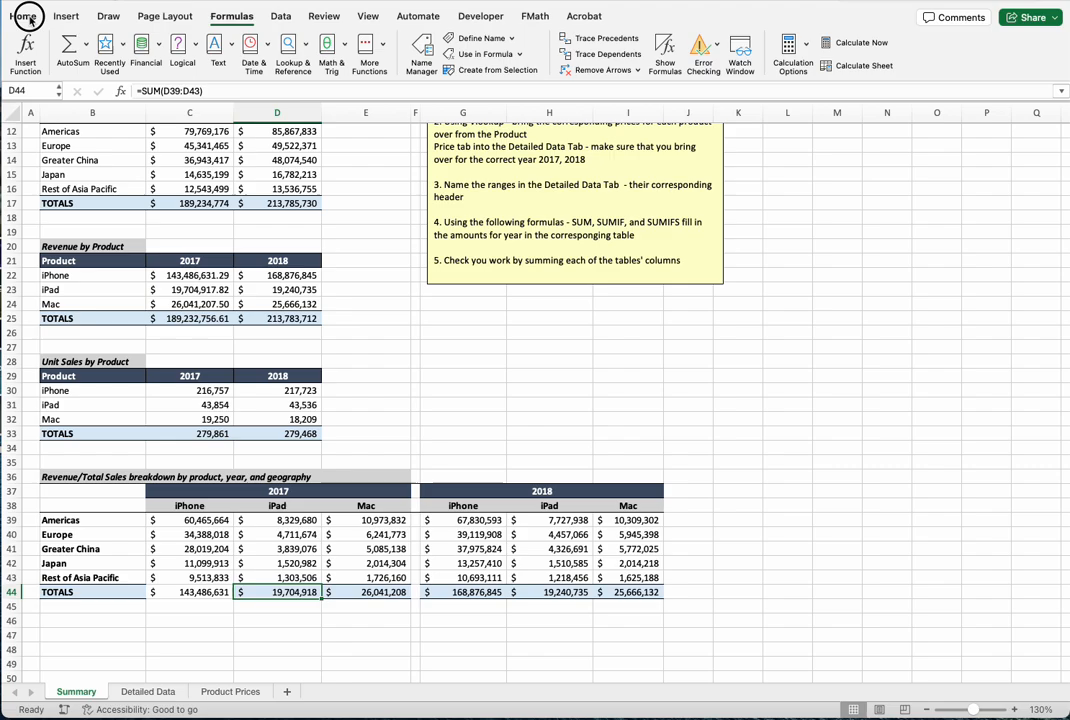
click(53, 68)
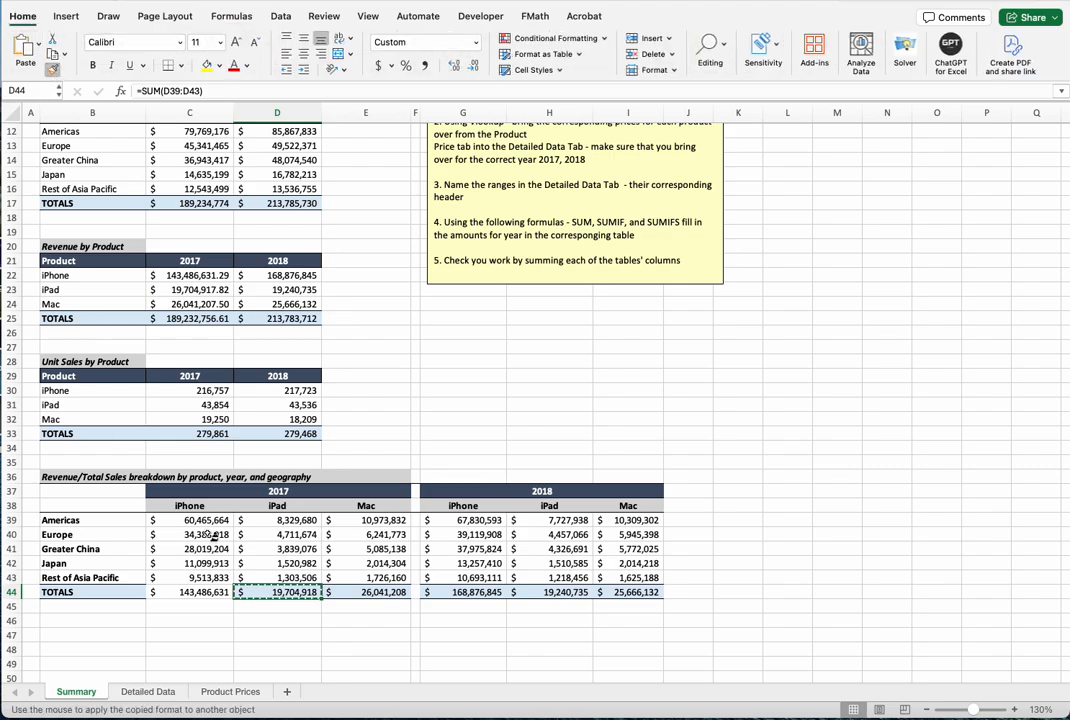
click(195, 594)
click(189, 620)
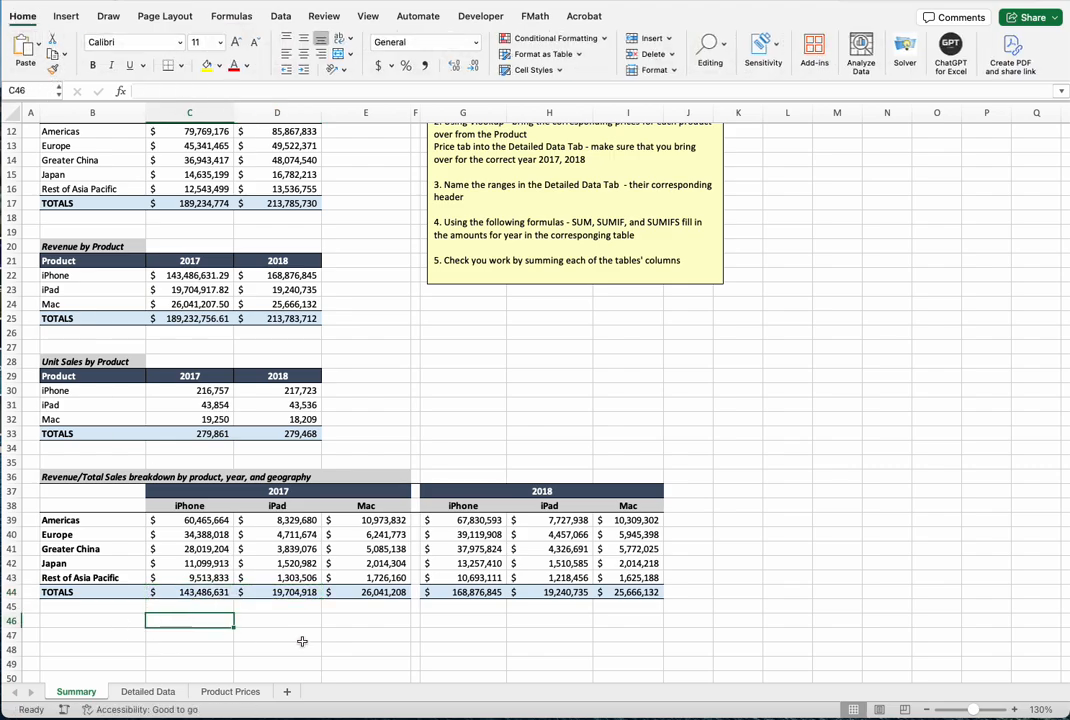
scroll(411, 437, up, 1)
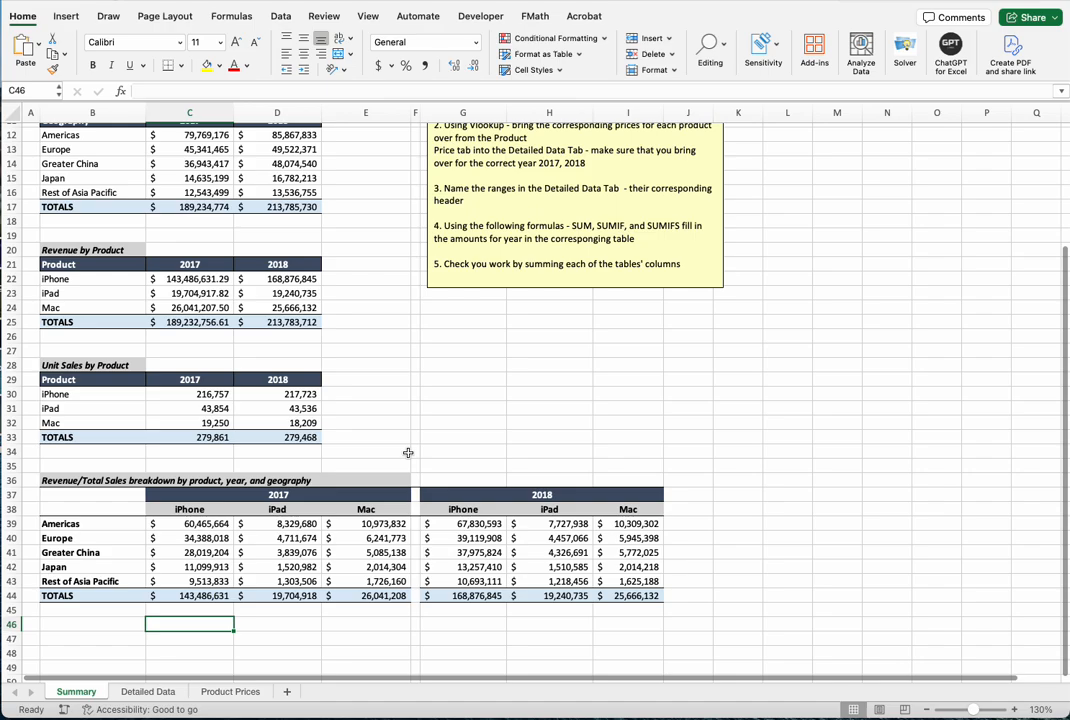
scroll(408, 452, up, 5)
scroll(398, 462, down, 1)
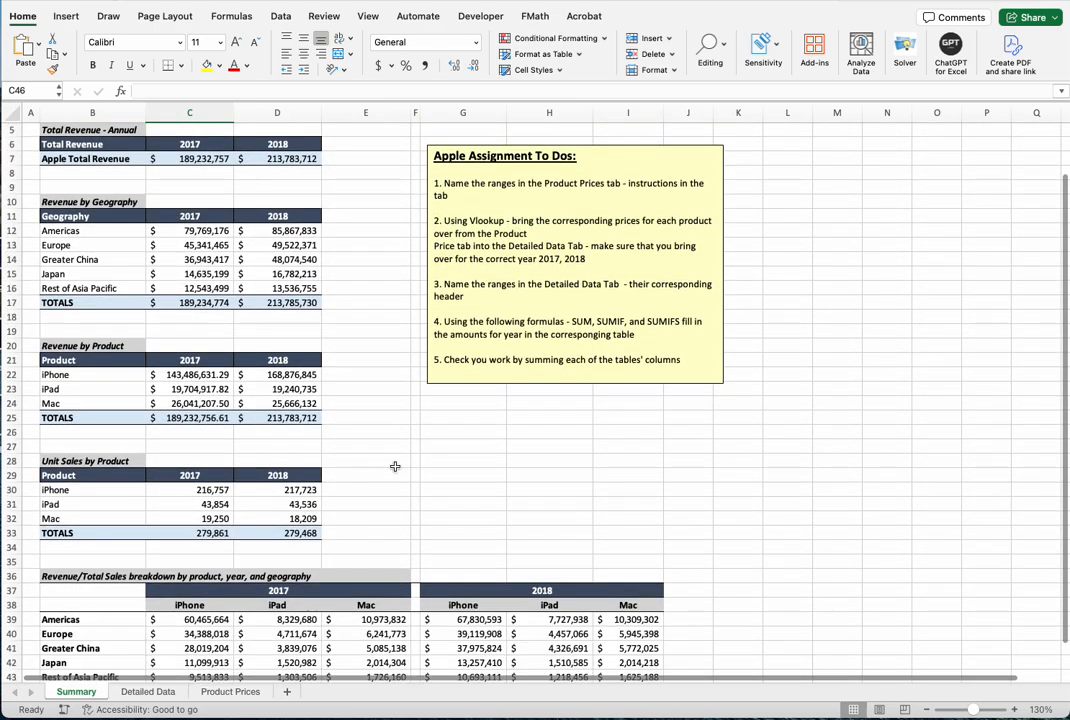
scroll(395, 466, down, 2)
scroll(395, 466, up, 4)
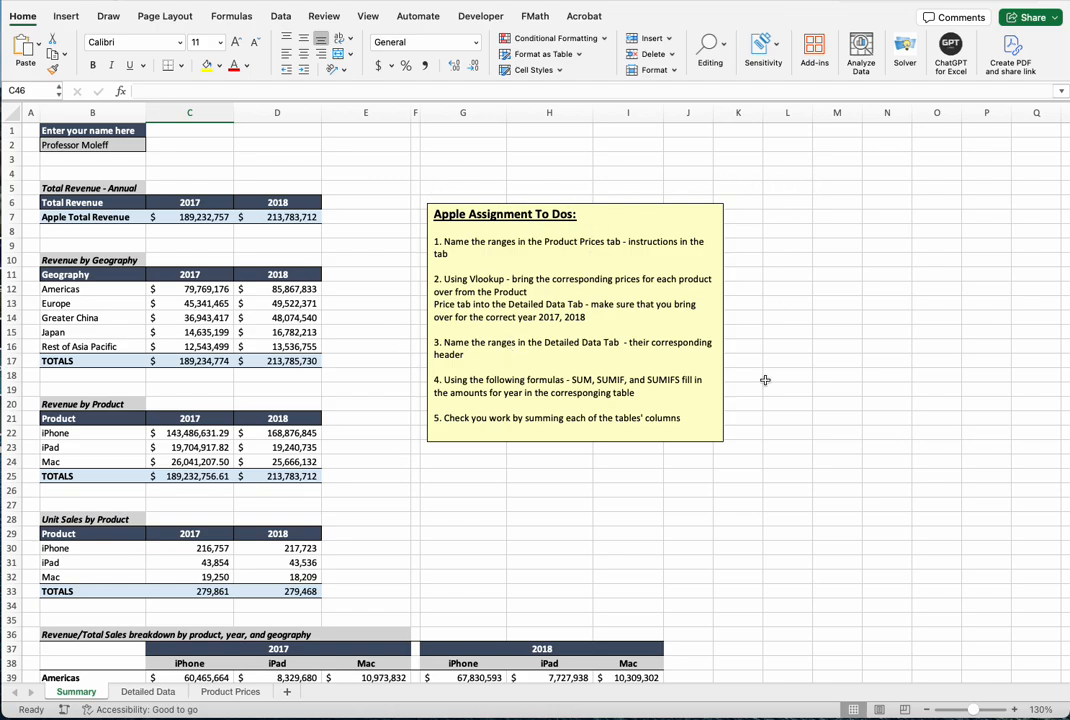
Step: Move the Apple Assignment To Dos text box slightly up and left, to about 5.99" from the left and 1.1" from the top
click(615, 229)
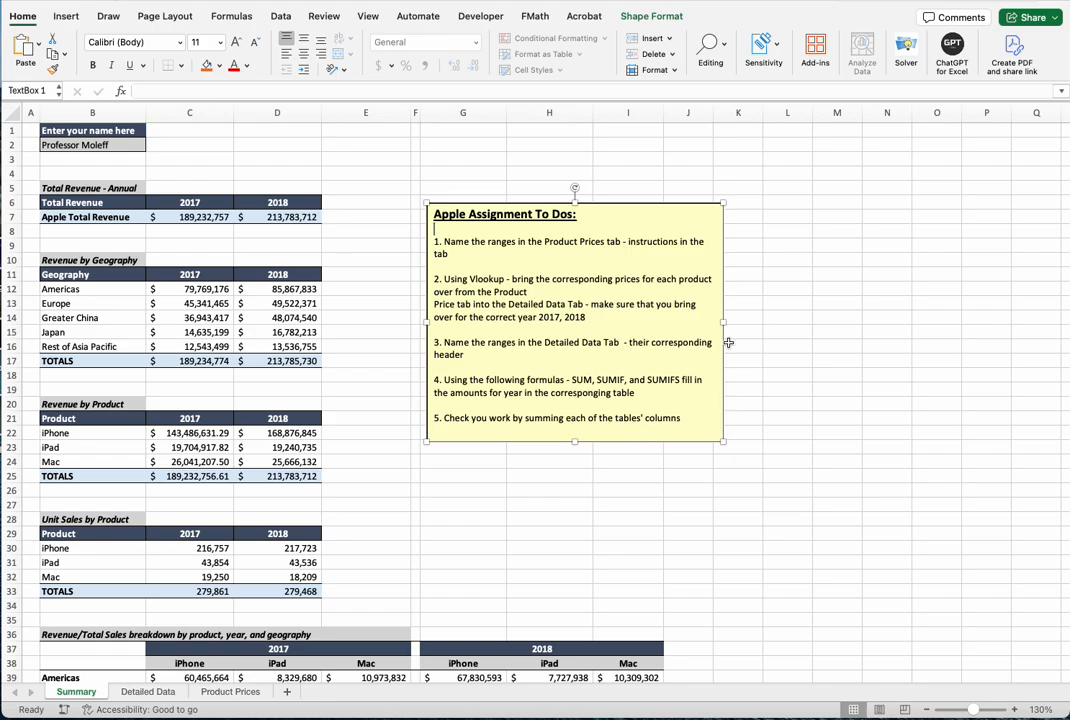
click(612, 202)
mouse_move(612, 202)
mouse_down()
mouse_move(678, 203)
mouse_move(607, 222)
mouse_move(642, 270)
mouse_move(659, 181)
mouse_move(619, 229)
mouse_move(620, 364)
mouse_move(610, 195)
mouse_up()
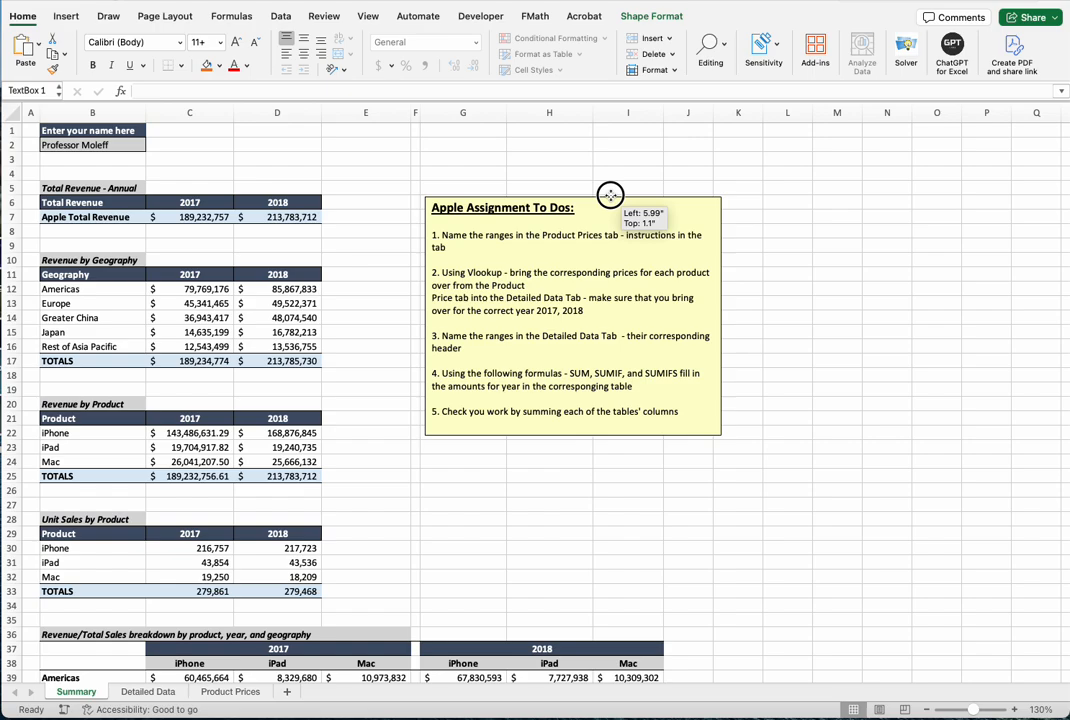
drag(610, 195, 610, 196)
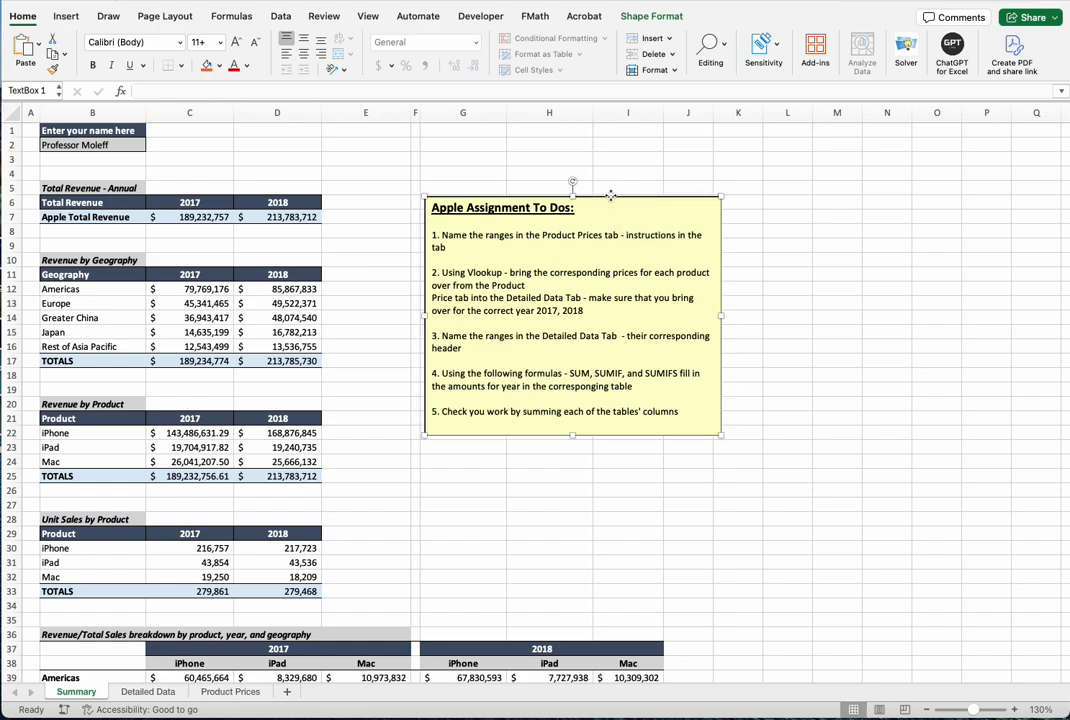